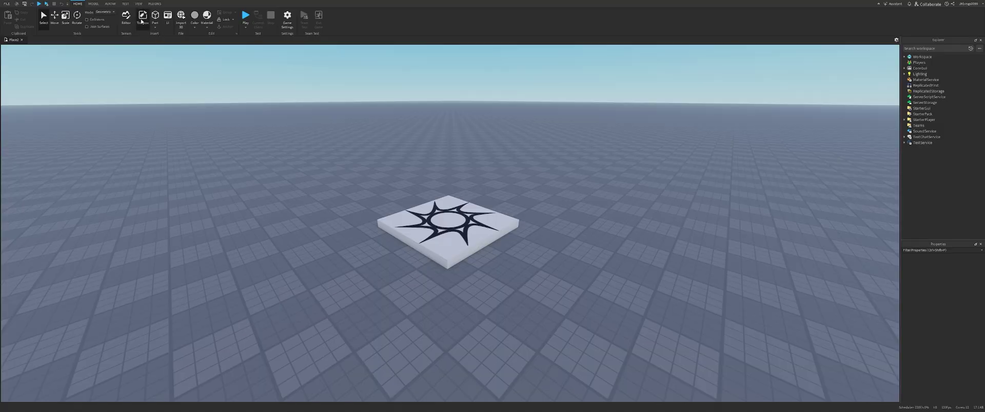
Search the Toolbox's Models category for 'Adonis' and insert the Adonis Admin loader into the Workspace.
left_click(141, 22)
left_click(18, 60)
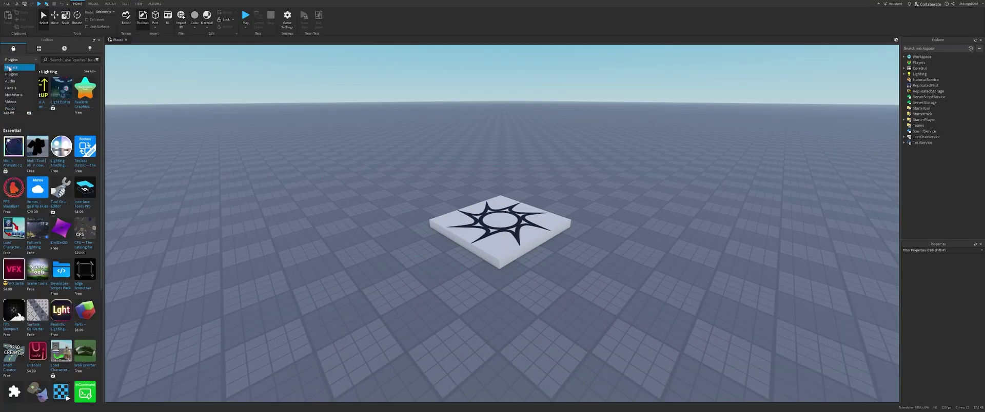
left_click(12, 67)
left_click(60, 60)
type("Ado")
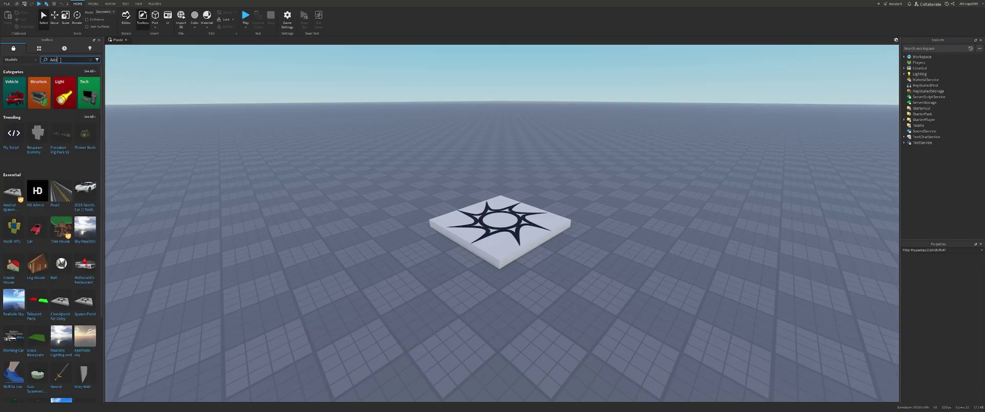
type("nis")
key("Return")
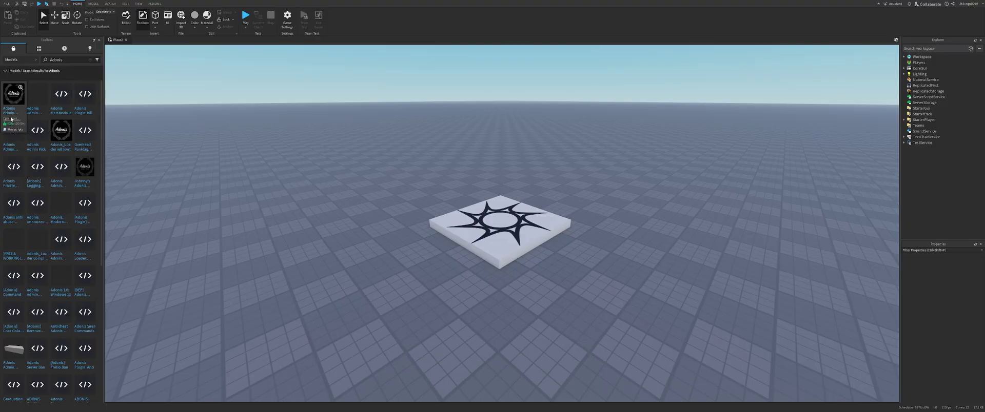
left_click(14, 97)
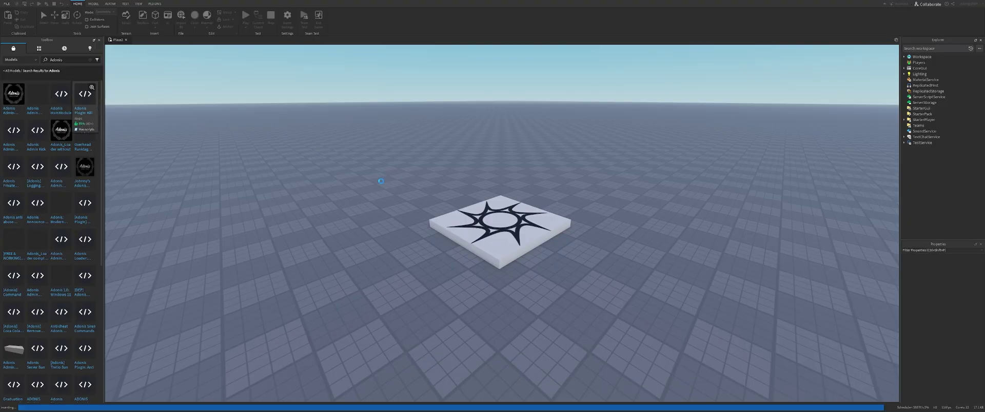
key("f")
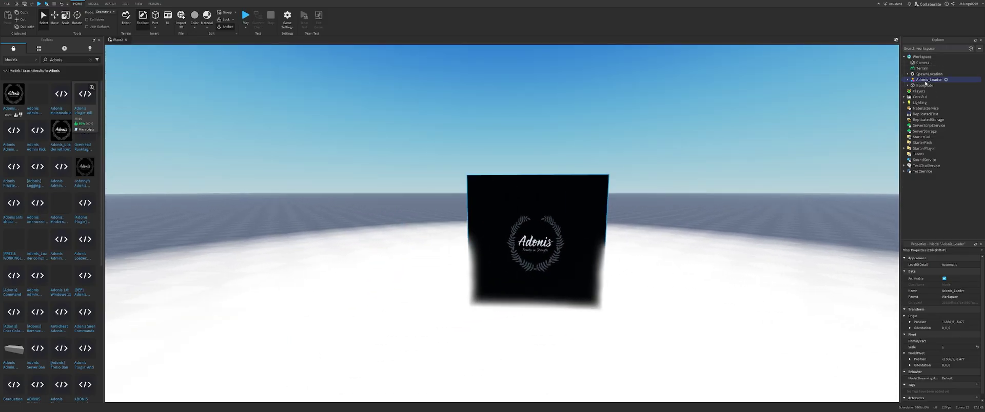
Move Adonis_Loader from the Workspace into ServerScriptService.
right_click_drag(355, 189, 355, 189)
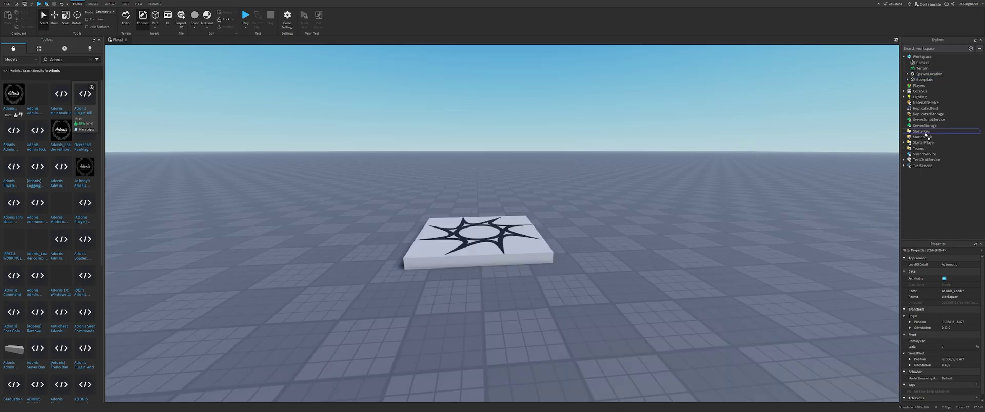
key("ctrl+x")
key("ctrl+y")
key("ctrl+y")
mouse_move(926, 123)
left_mouse_down()
mouse_move(930, 137)
mouse_move(925, 127)
left_mouse_up()
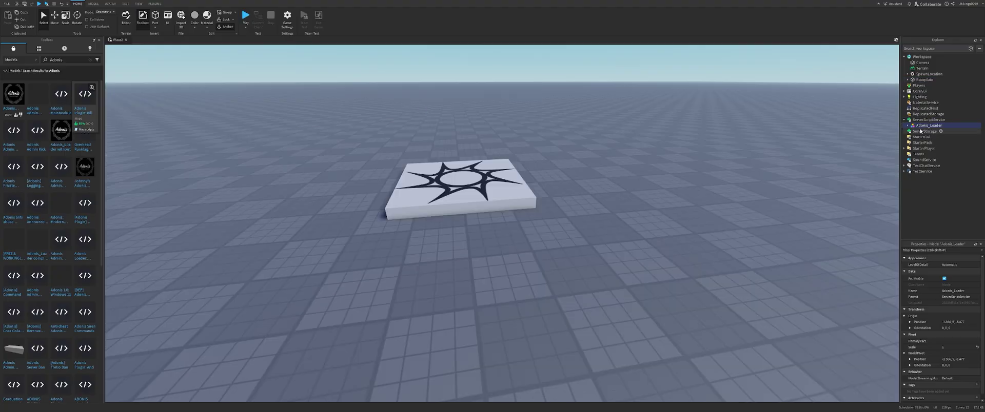
Delete the ThumbnailCamera from inside Adonis_Loader.
left_click(907, 126)
left_click(911, 132)
left_click(914, 132)
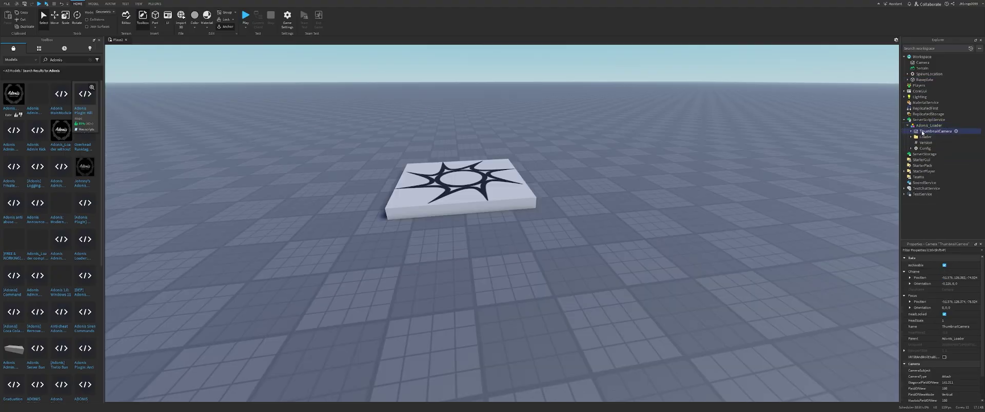
key("Delete")
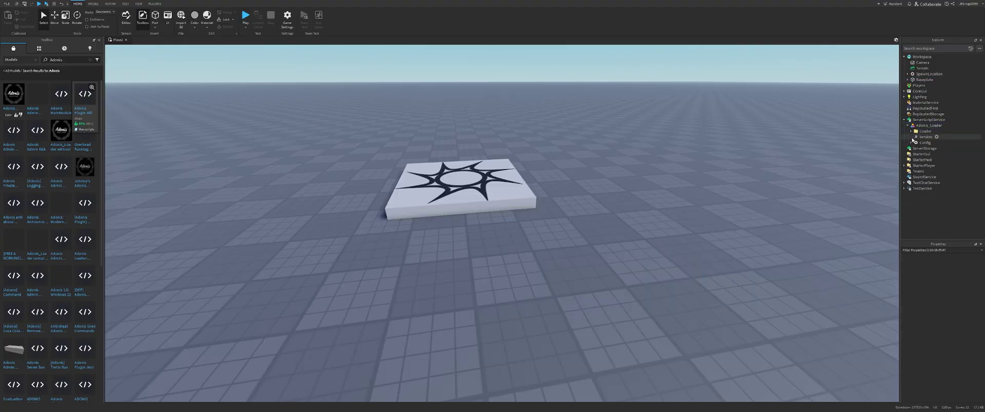
left_click(918, 137)
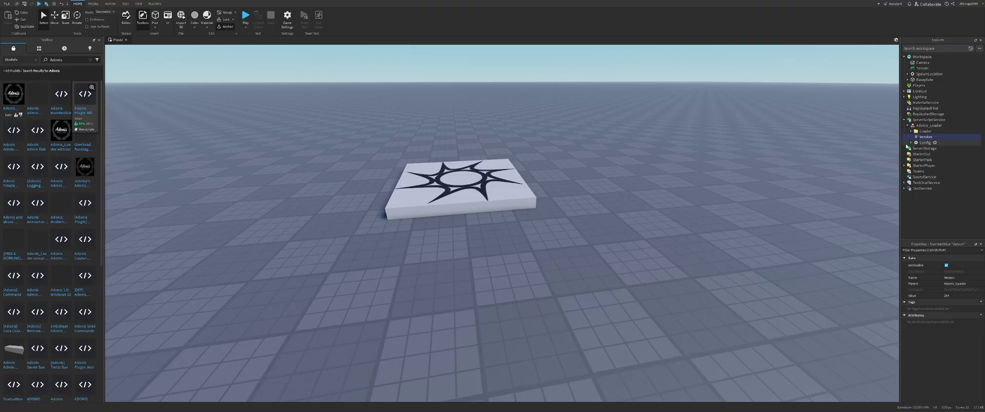
Expand the Config, Plugins and Themes folders to reveal their scripts.
left_click(911, 143)
left_click(914, 149)
left_click(913, 165)
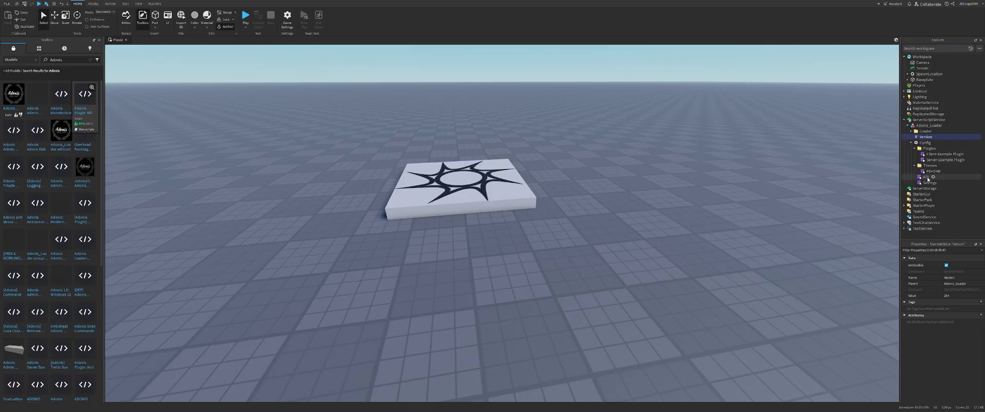
left_click(927, 176)
Read through the Themes README and API scripts, including the wiki link, then close both.
double_click(927, 176)
double_click(929, 171)
left_click_drag(347, 197, 129, 48)
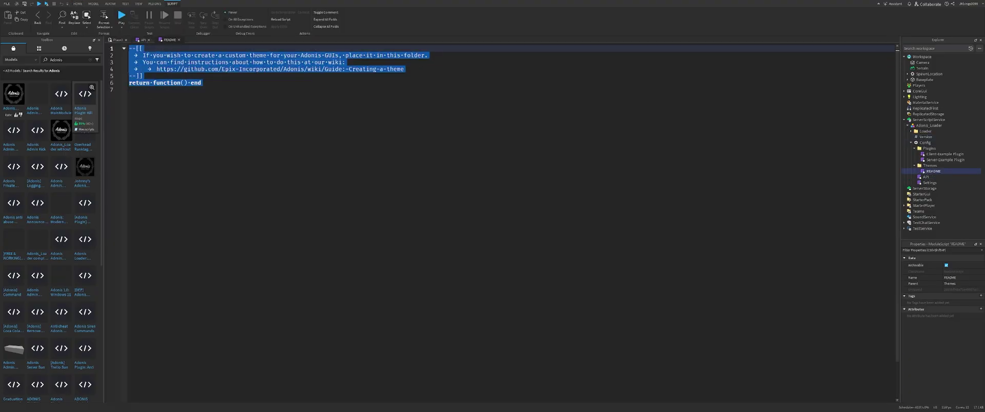
left_click(99, 40)
left_click(226, 74)
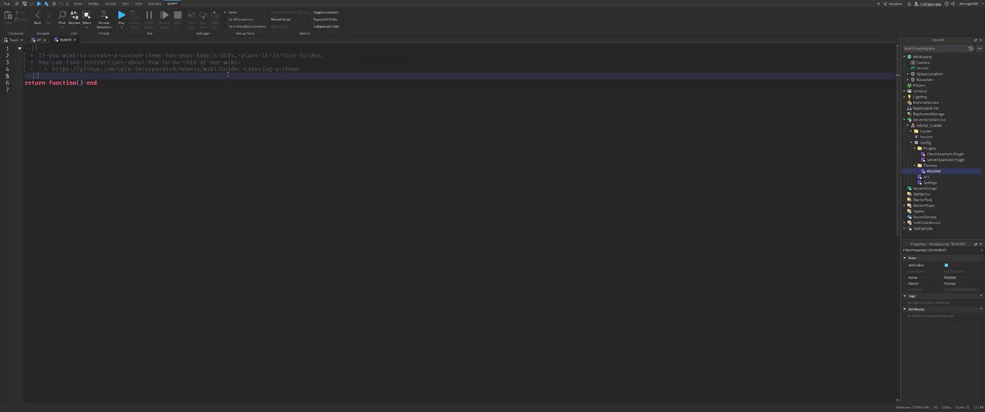
left_click_drag(318, 63, 207, 69)
left_click(282, 71)
left_click(304, 72)
left_click_drag(305, 72, 52, 69)
left_click(74, 39)
key("ctrl+a")
left_click_drag(214, 90, 83, 80)
left_click(44, 40)
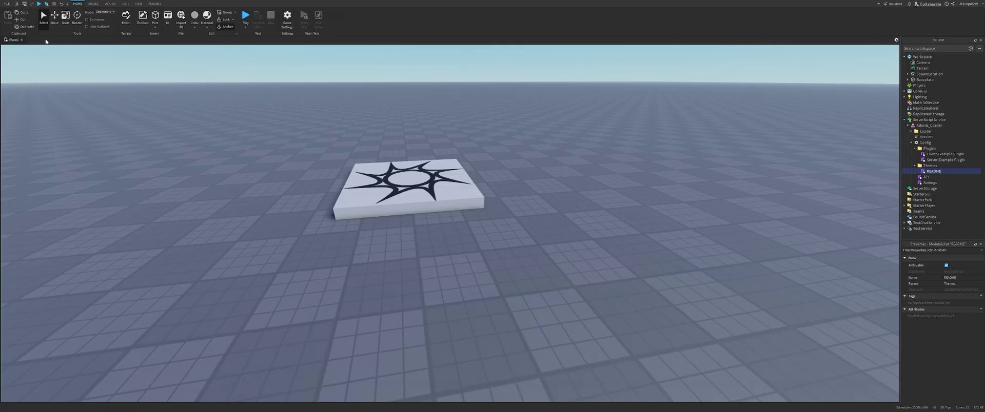
Open and review the Client-Example Plugin script, then close it.
left_click(927, 154)
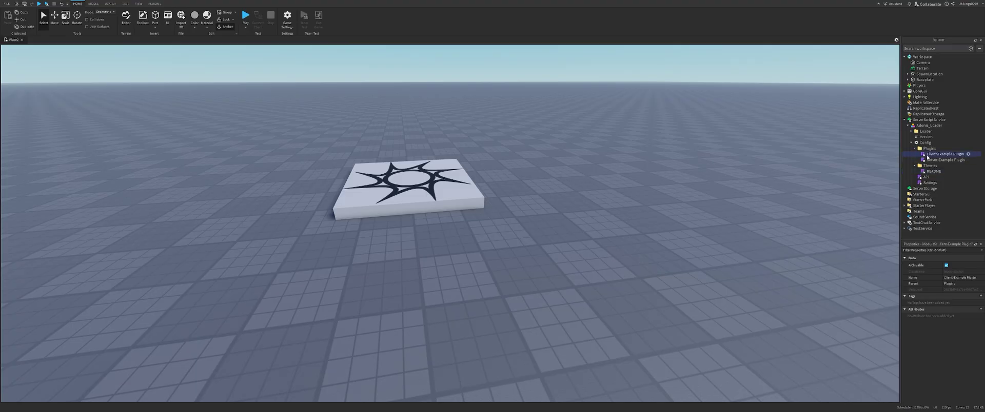
double_click(927, 155)
key("ctrl+a")
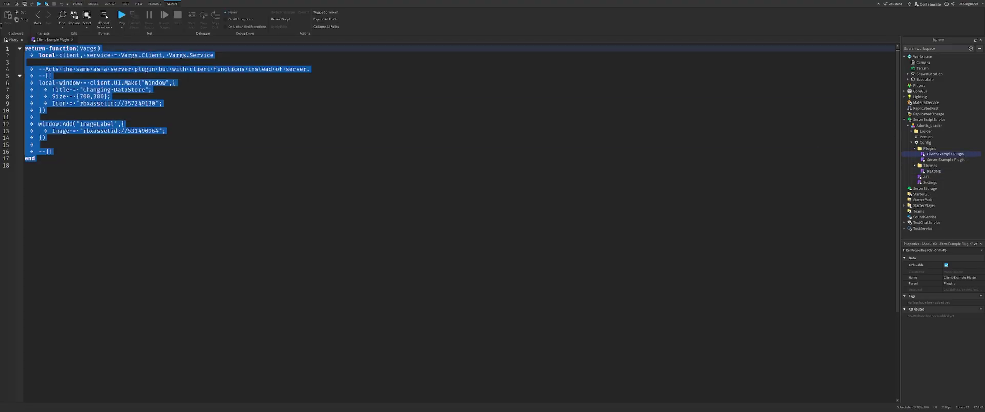
left_click(99, 156)
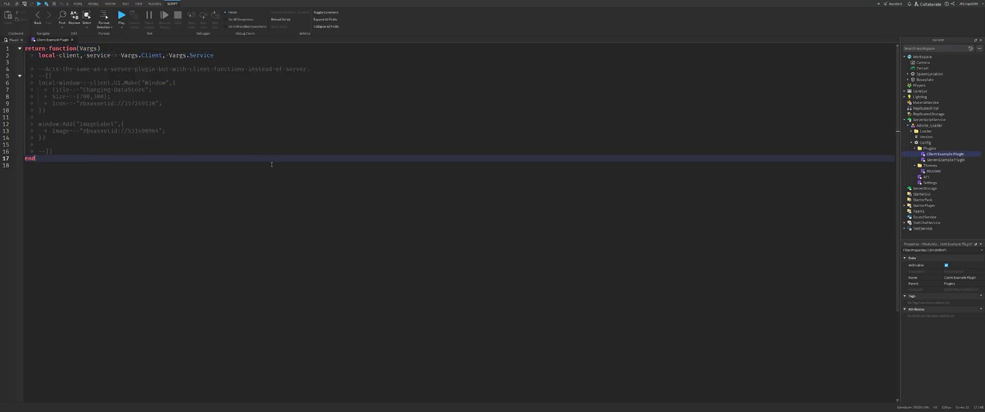
left_click(72, 40)
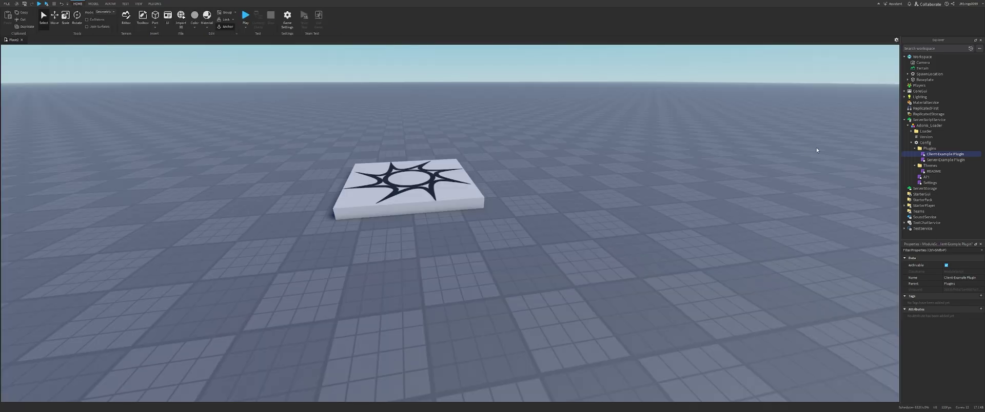
Collapse the Plugins and Themes folders and select the Settings module script.
left_click(914, 149)
left_click(914, 153)
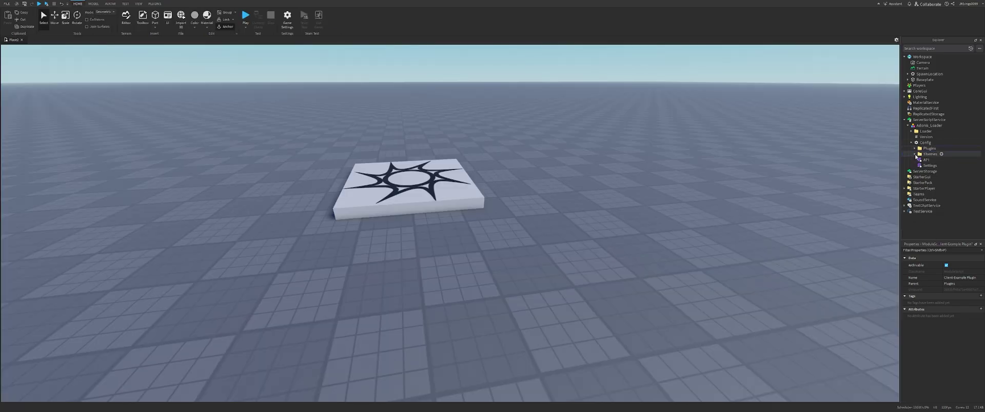
left_click(926, 165)
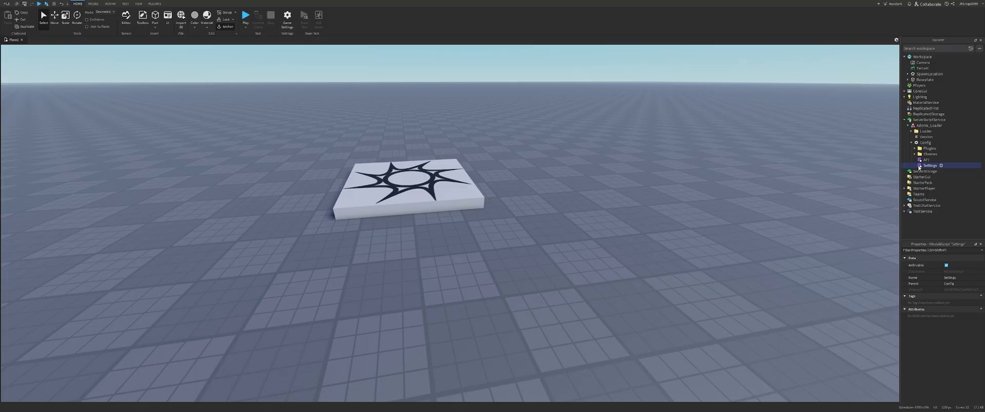
Open the Settings script and fold away the Basic Luau Info comment block.
double_click(918, 166)
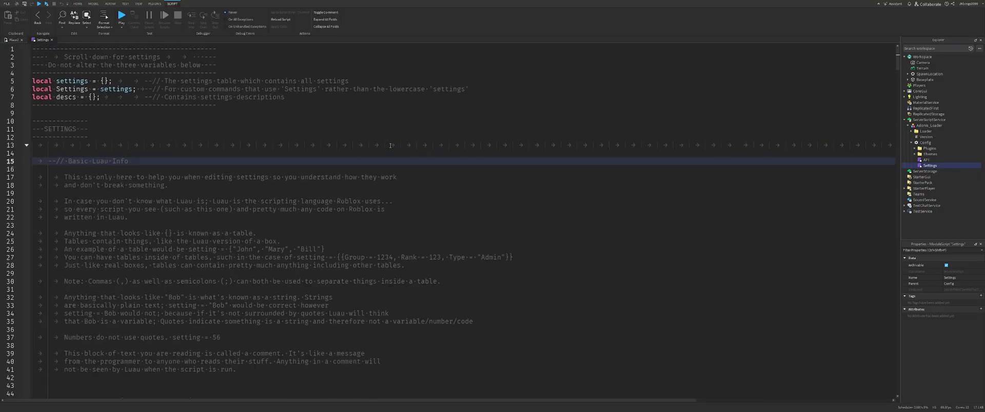
scroll(390, 146, "up", 2, "ctrl")
left_click_drag(294, 83, 41, 49)
left_click(237, 83)
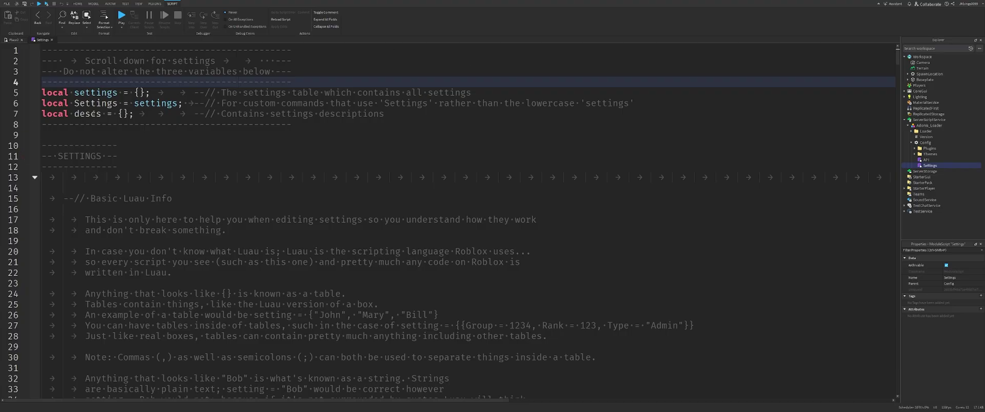
scroll(19, 156, "down", 3)
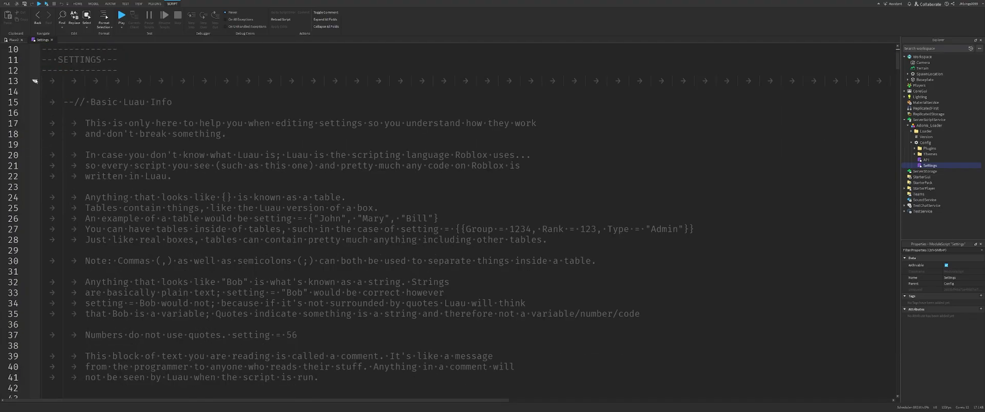
left_click(35, 80)
scroll(201, 159, "up", 2)
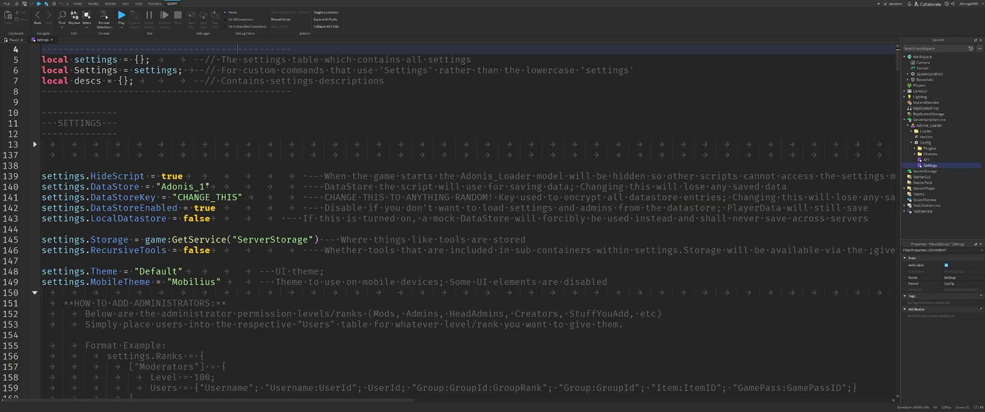
Rename the DataStore from Adonis_1 to 'YT_AdonisTesting'.
double_click(185, 186)
key("BackSpace")
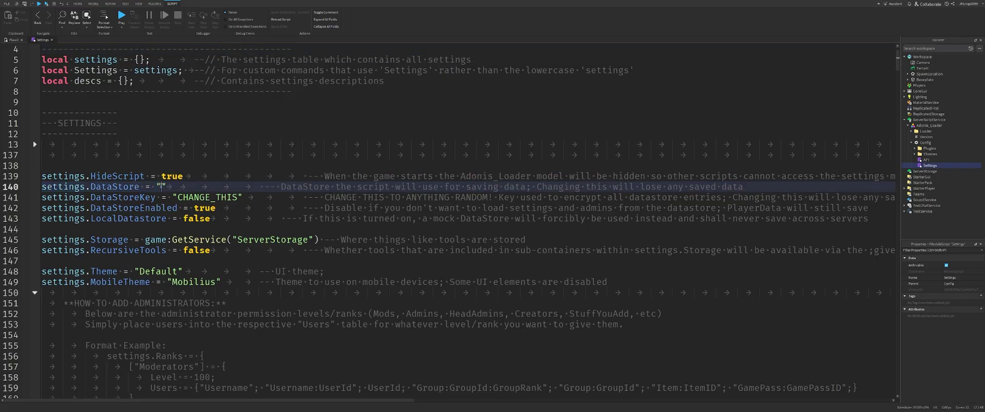
type("YT")
type("_AdonisTesting")
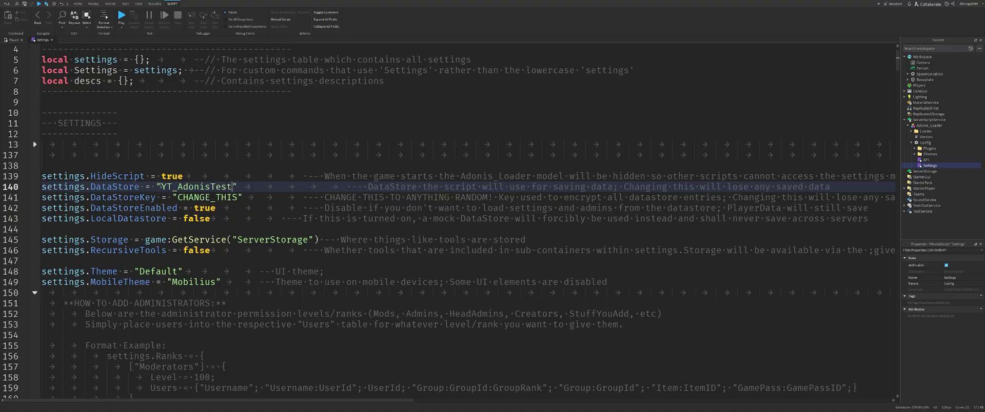
Replace the DataStoreKey CHANGE_THIS placeholder with a long random key string without stray spaces.
double_click(130, 198)
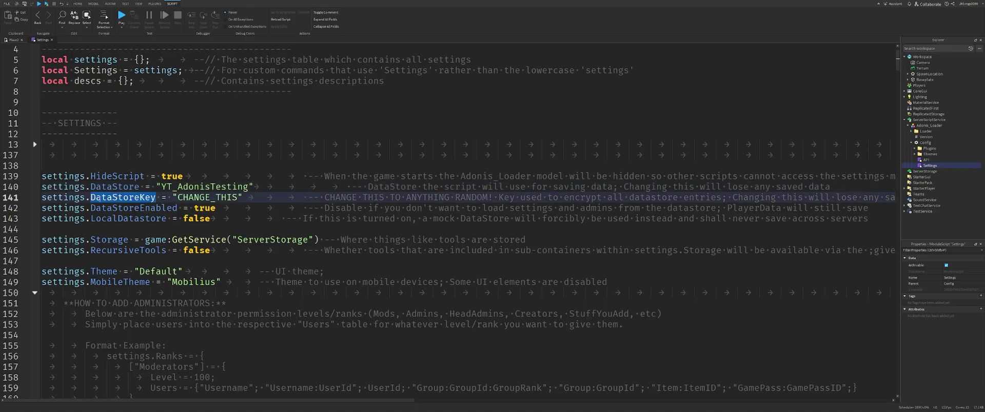
left_click_drag(95, 198, 144, 197)
left_click_drag(238, 198, 177, 198)
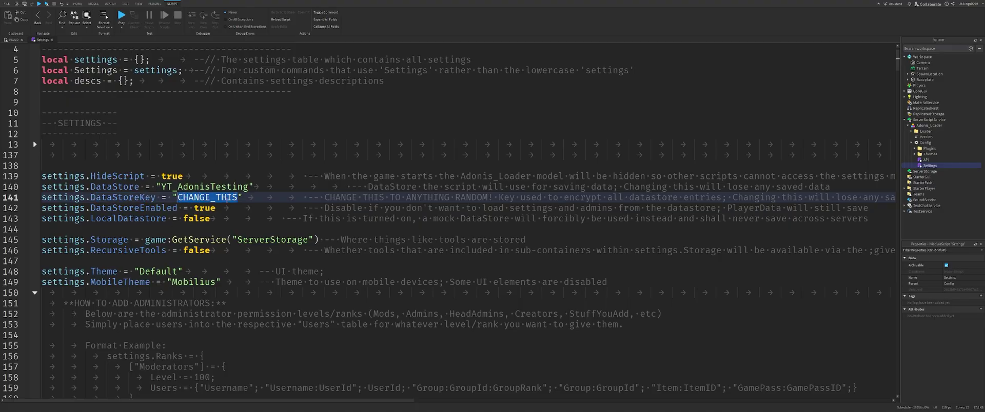
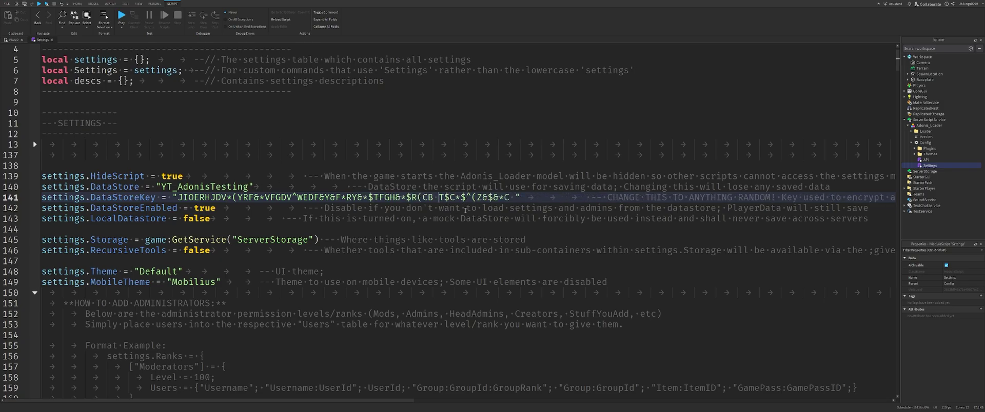
left_click_drag(506, 197, 182, 197)
left_click(182, 197)
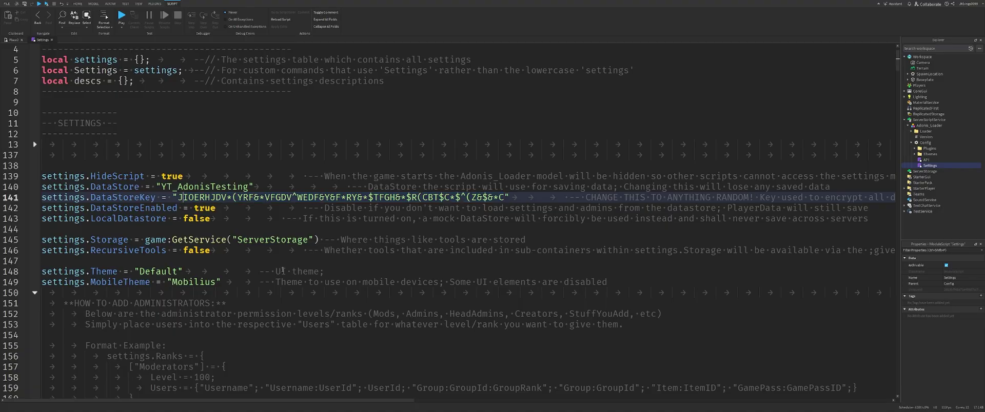
scroll(171, 208, "down", 1)
left_click_drag(259, 176, 40, 158)
left_click_drag(216, 186, 335, 176)
scroll(133, 201, "down", 3)
left_click(134, 176)
double_click(53, 176)
left_click(336, 178)
left_click(336, 209)
left_click_drag(336, 208, 12, 218)
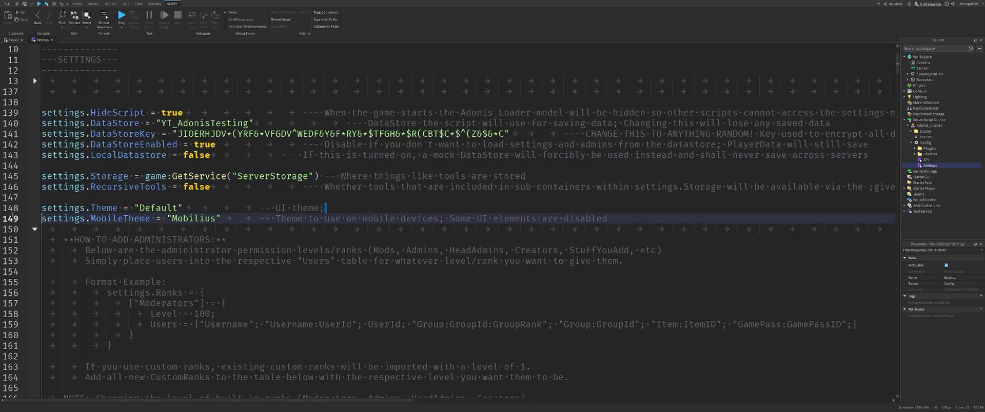
double_click(152, 208)
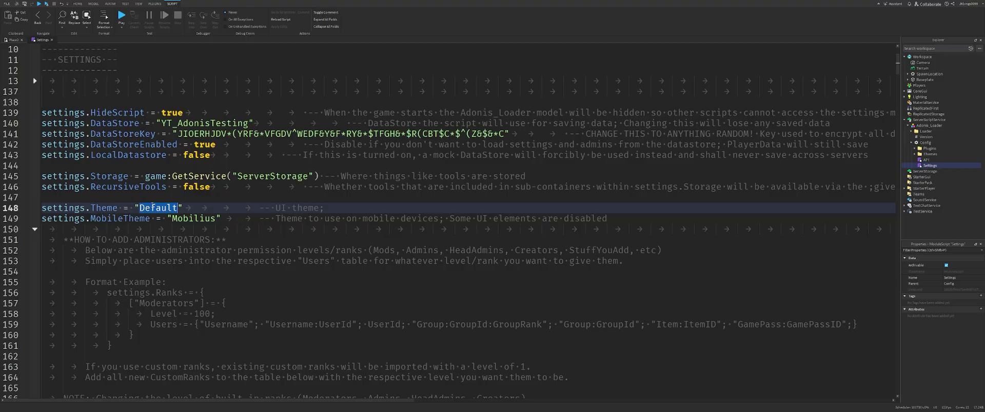
type("Rounded")
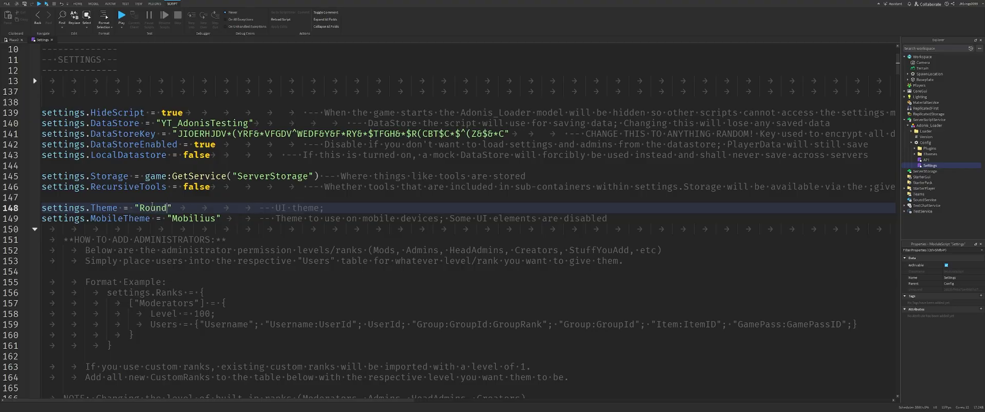
key("ctrl+z")
key("ctrl+z")
key("ctrl+z")
key("ctrl+z")
key("ctrl+z")
key("ctrl+z")
key("ctrl+z")
left_click(640, 217)
left_click_drag(640, 218, 122, 218)
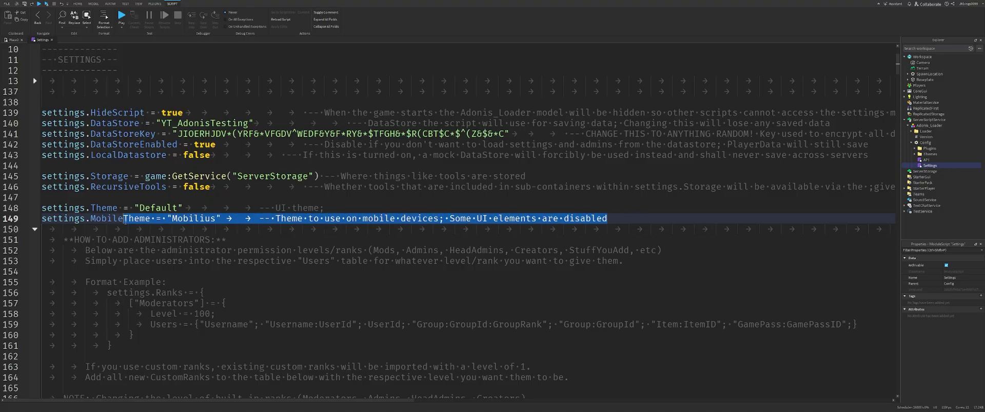
scroll(134, 104, "down", 10)
left_click_drag(38, 106, 134, 104)
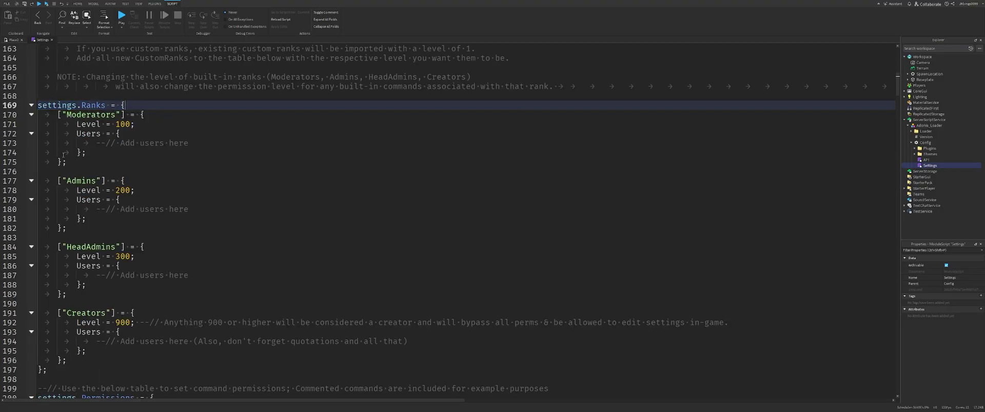
left_click_drag(96, 143, 188, 143)
scroll(200, 161, "down", 1)
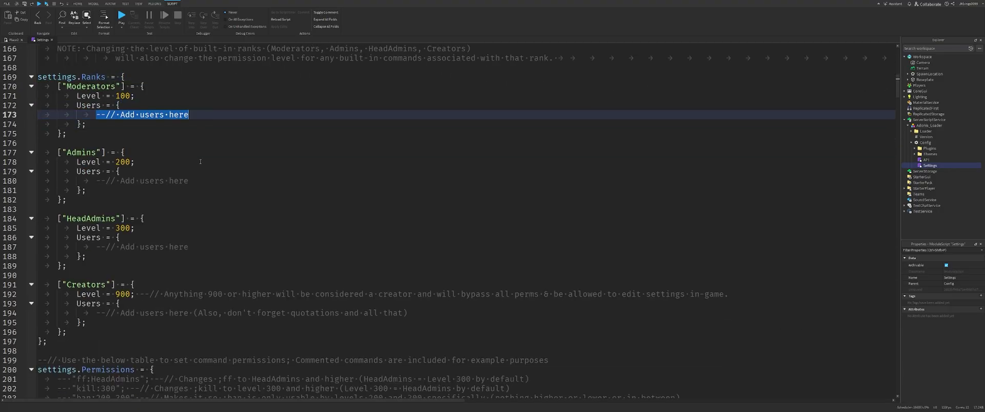
scroll(200, 162, "down", 5)
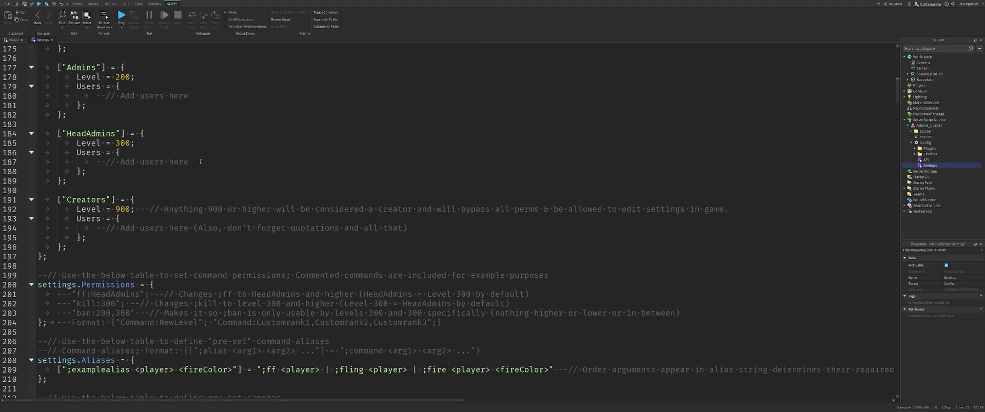
Fold the settings.Cameras block in the Settings script.
left_click_drag(80, 229, 155, 229)
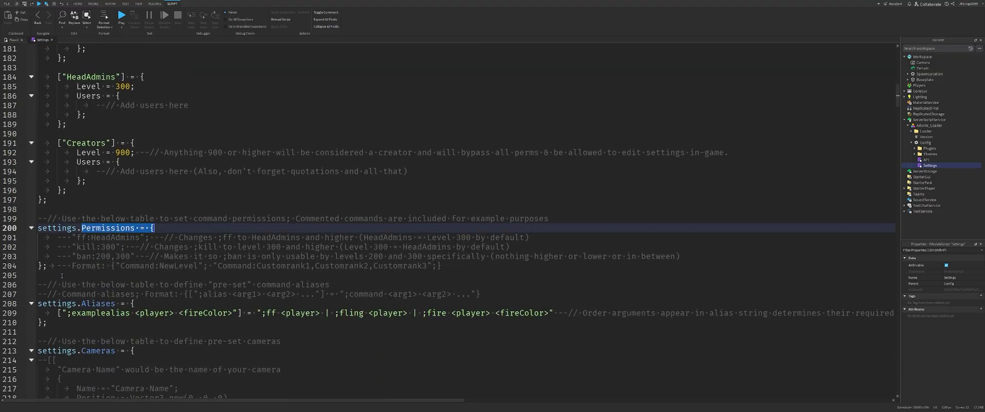
left_click_drag(86, 295, 138, 304)
scroll(60, 324, "down", 2)
scroll(60, 324, "down", 1)
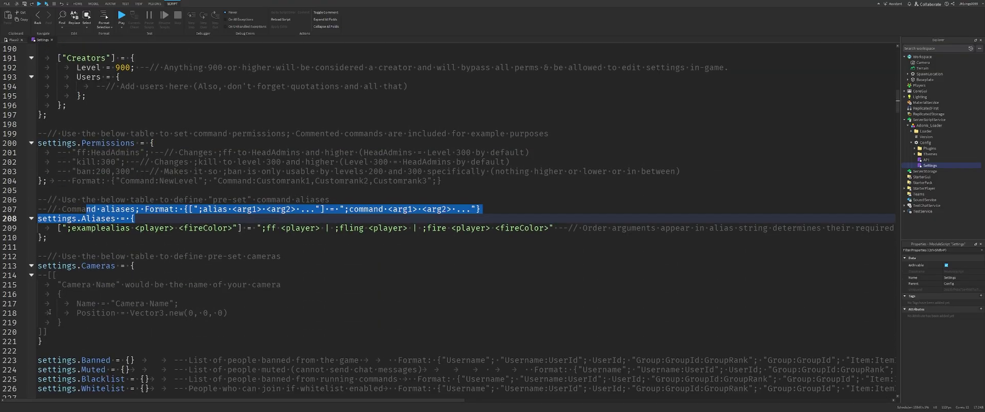
left_click(32, 272)
scroll(105, 162, "down", 4)
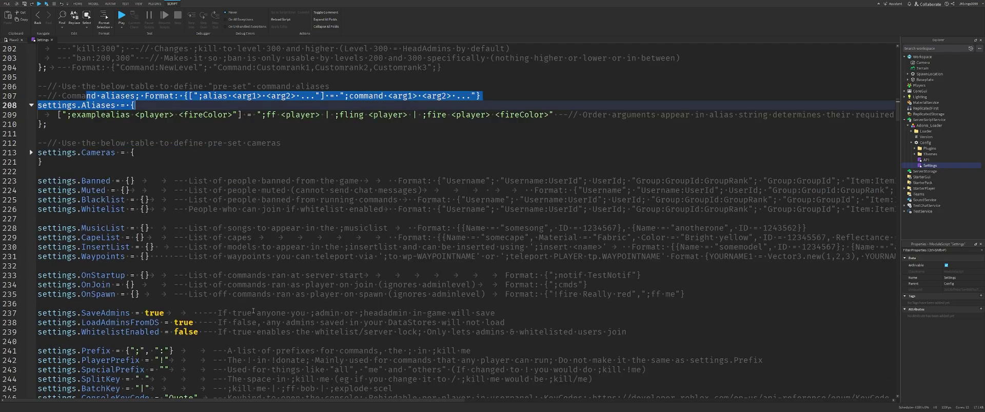
Add the test player's username in quotes to the settings.Banned list.
left_click(73, 190)
left_click(72, 162)
left_click_drag(74, 172, 388, 209)
left_click(388, 210)
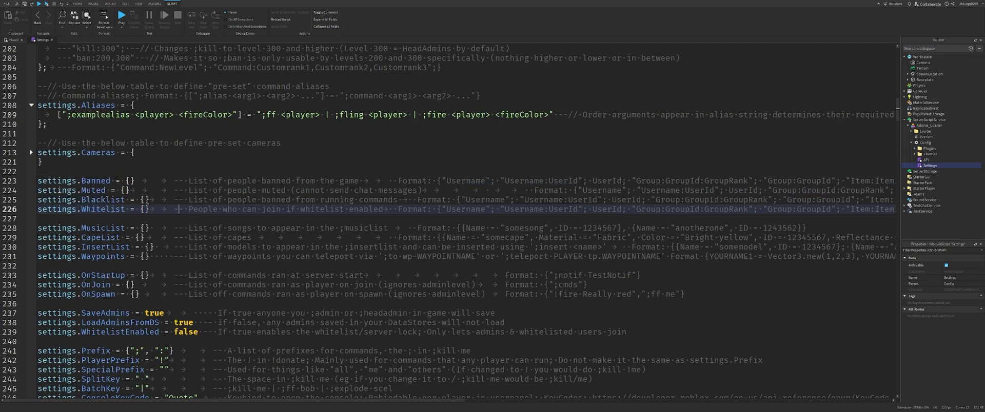
left_click(130, 181)
type("\"JKbings009")
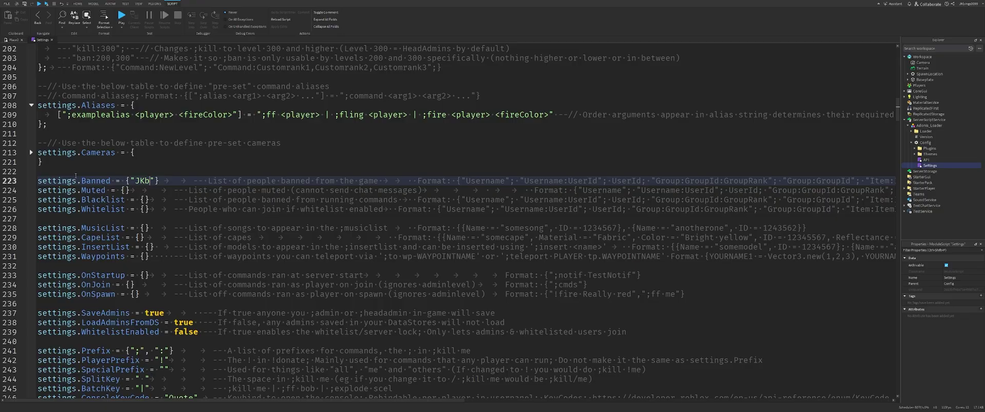
type("9")
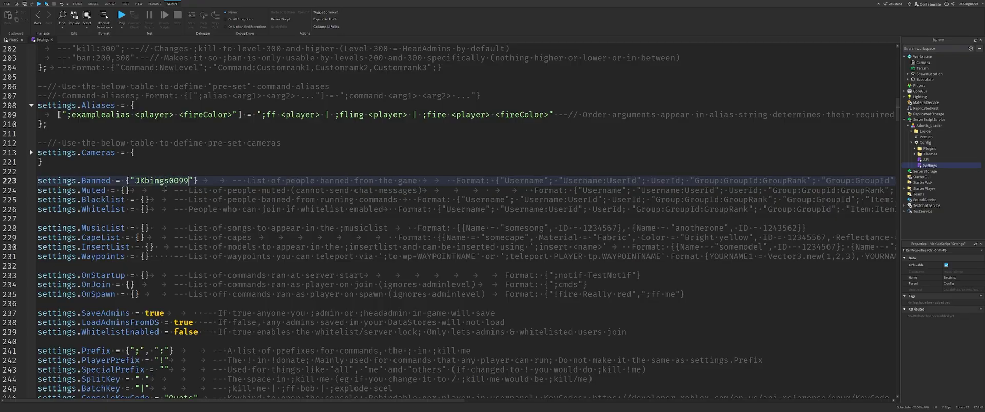
double_click(166, 179)
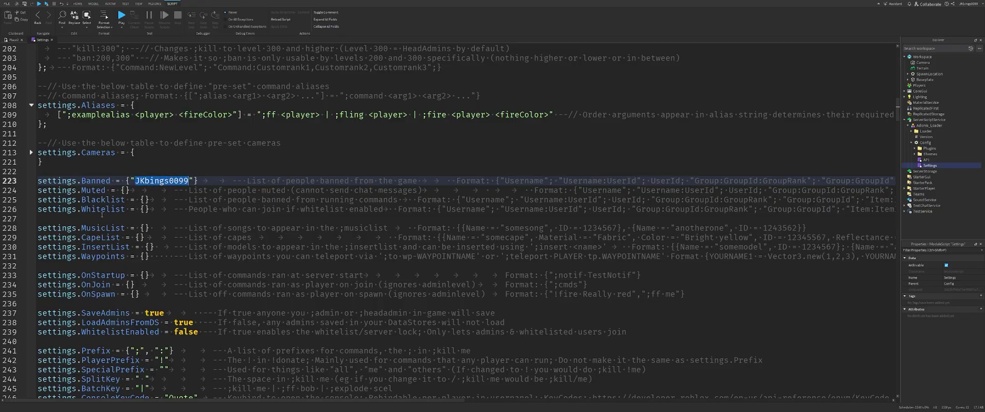
left_click_drag(563, 181, 822, 183)
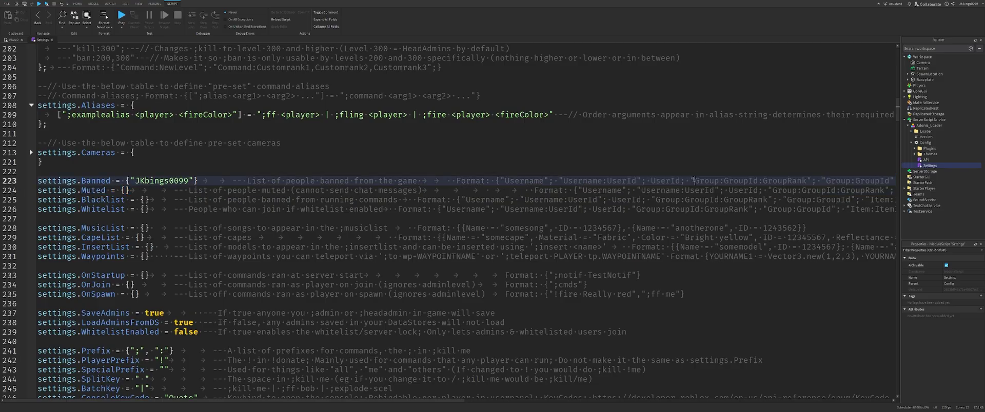
left_click_drag(695, 181, 821, 183)
key("Left")
Playtest to confirm the banned player is kicked, then stop.
left_click(121, 17)
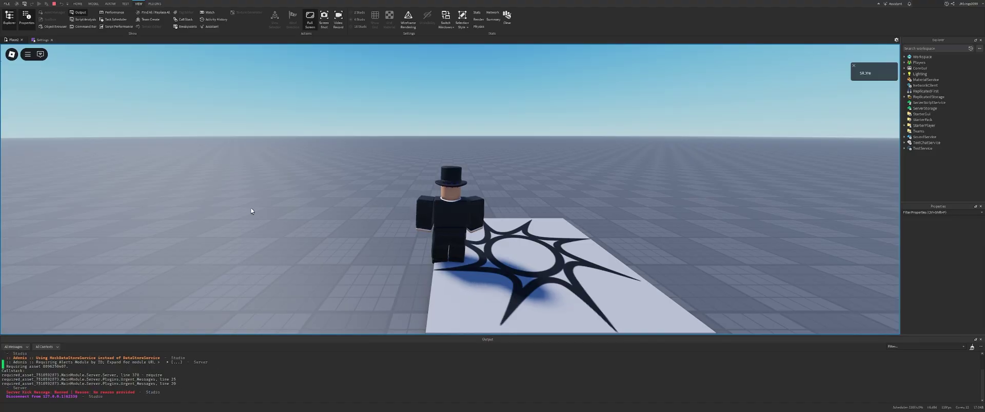
right_click_drag(251, 208, 249, 200)
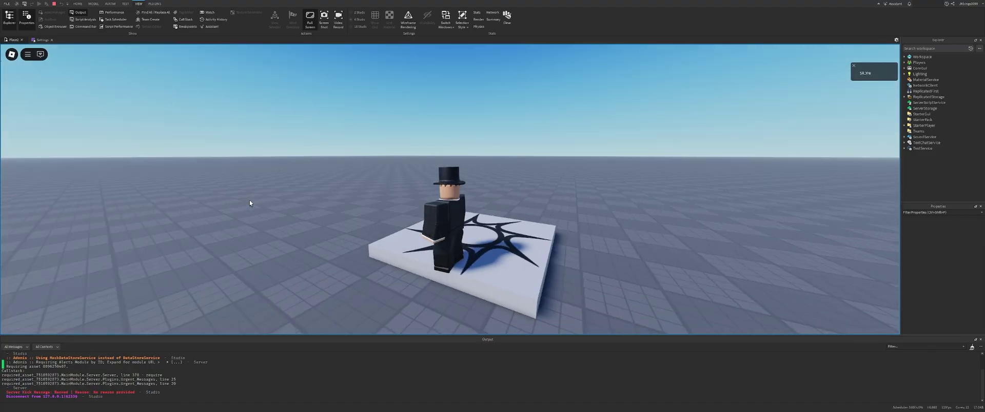
left_click(54, 5)
Move the test username from settings.Banned into settings.Muted.
left_click_drag(198, 181, 130, 181)
key("ctrl+x")
left_click(125, 190)
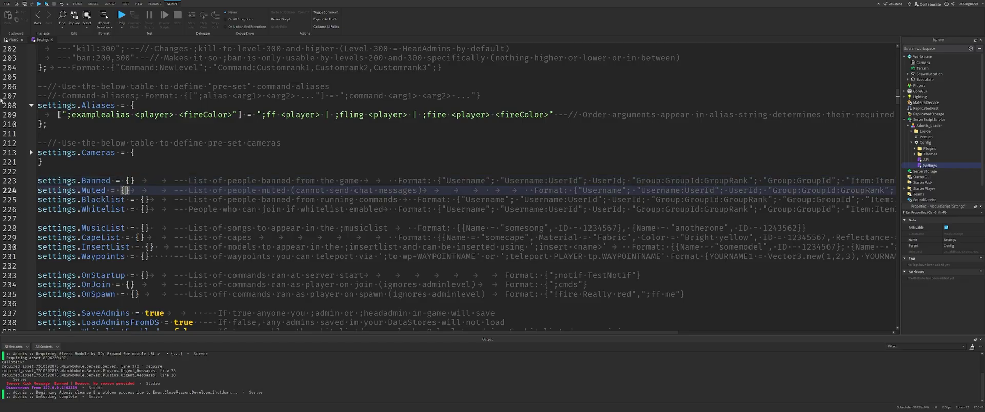
type("\"JKbings0099")
Playtest and send a chat message to confirm the player is muted, then stop.
key("F5")
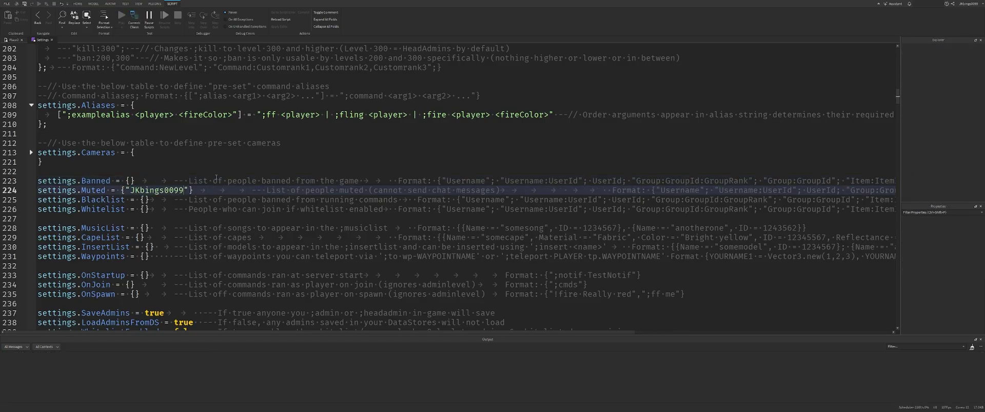
key("Return")
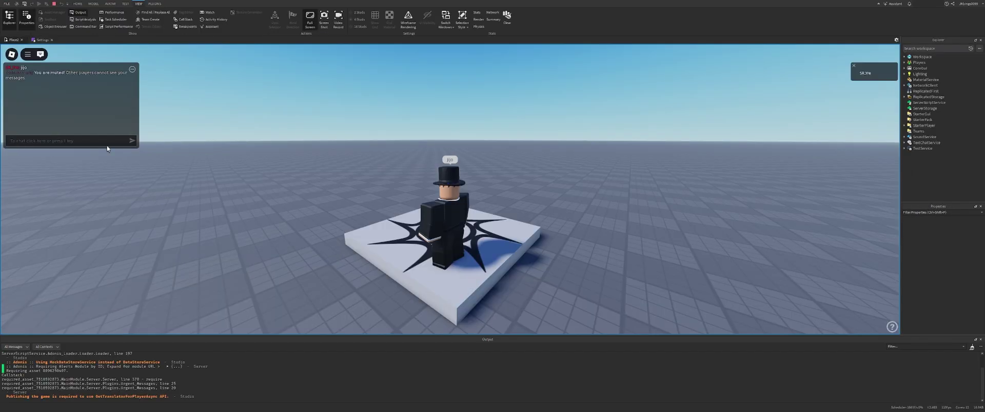
right_click_drag(211, 157, 233, 163)
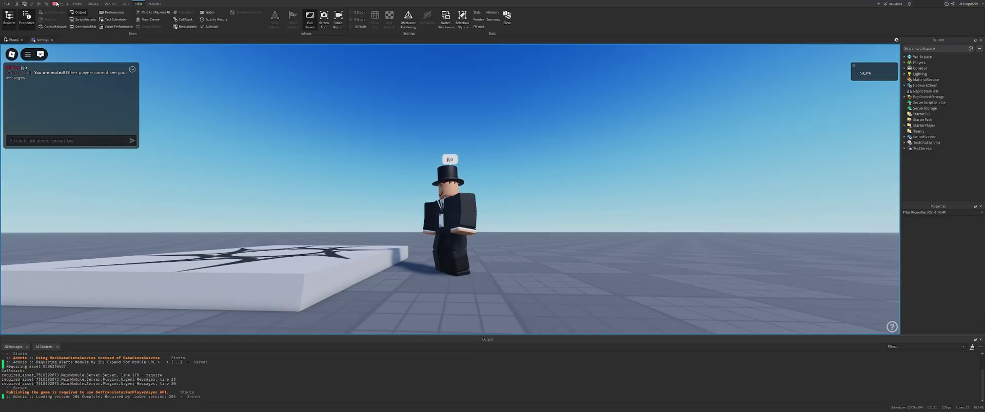
left_click(55, 4)
left_click(144, 200)
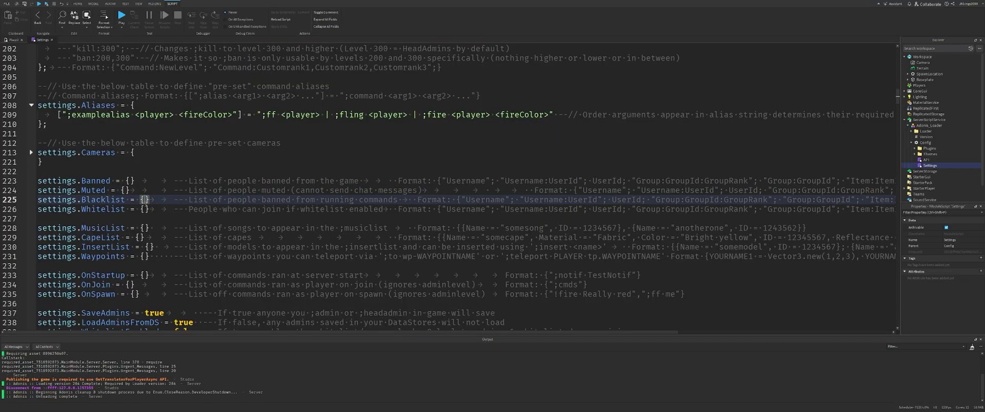
scroll(171, 218, "down", 1)
double_click(93, 151)
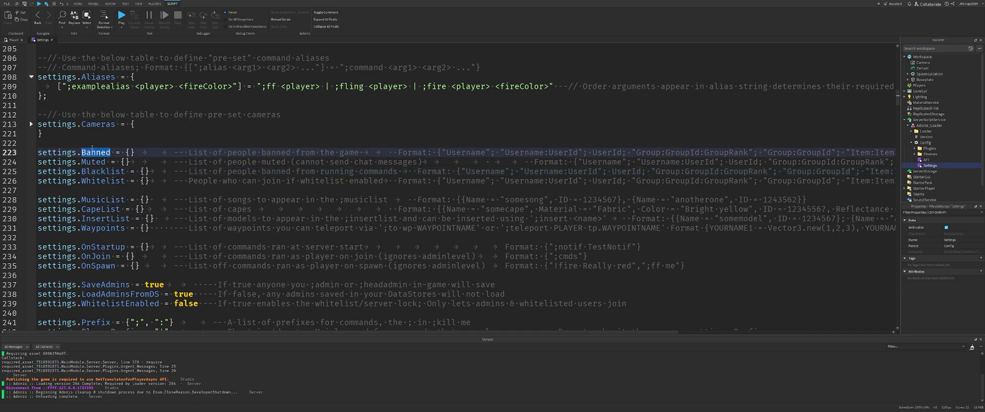
double_click(103, 181)
scroll(108, 182, "down", 2)
scroll(113, 184, "up", 4)
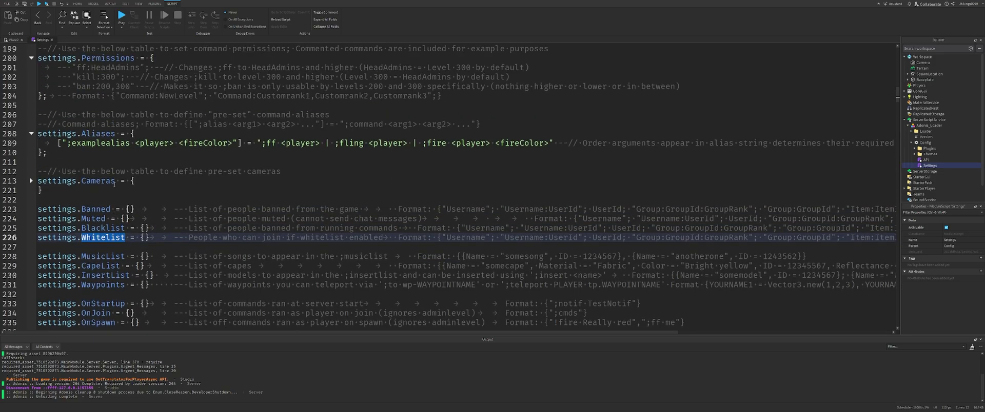
scroll(115, 186, "down", 8)
scroll(133, 164, "up", 6)
left_click(145, 153)
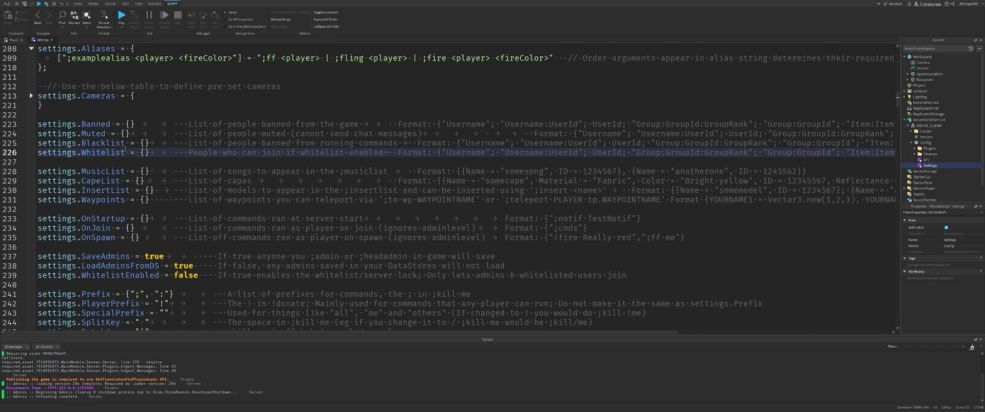
double_click(114, 153)
left_click(144, 153)
double_click(464, 153)
double_click(564, 153)
left_click_drag(673, 153, 676, 162)
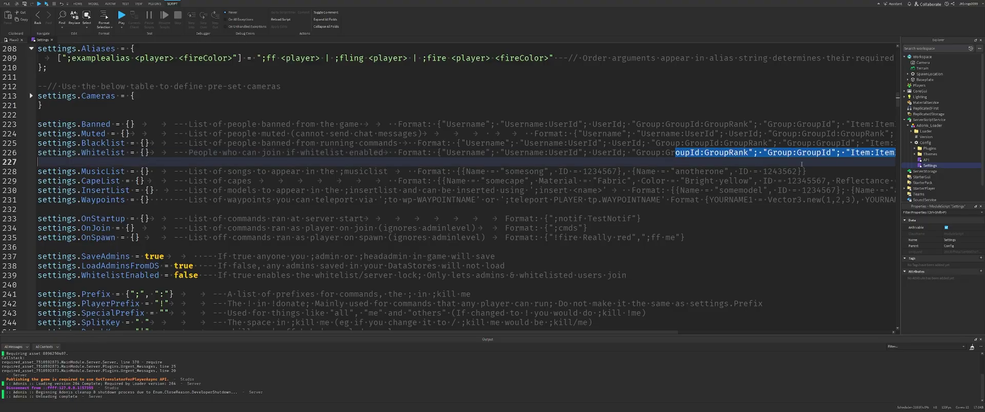
scroll(163, 181, "down", 1)
left_click(89, 189)
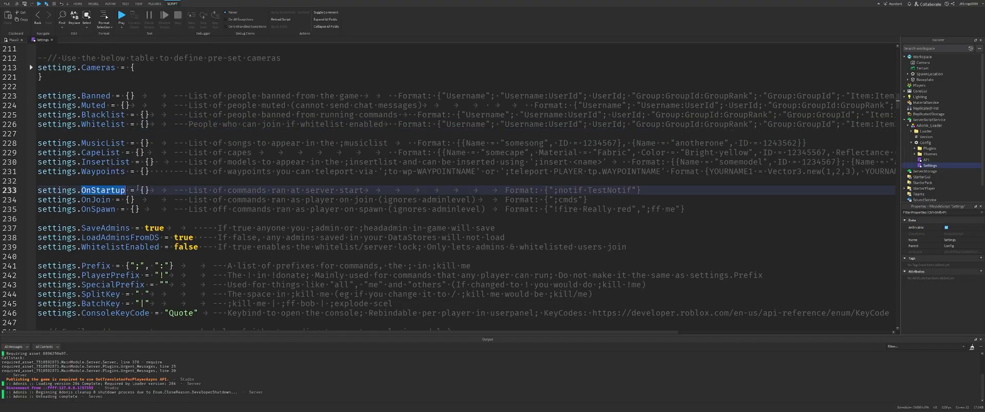
left_click(144, 191)
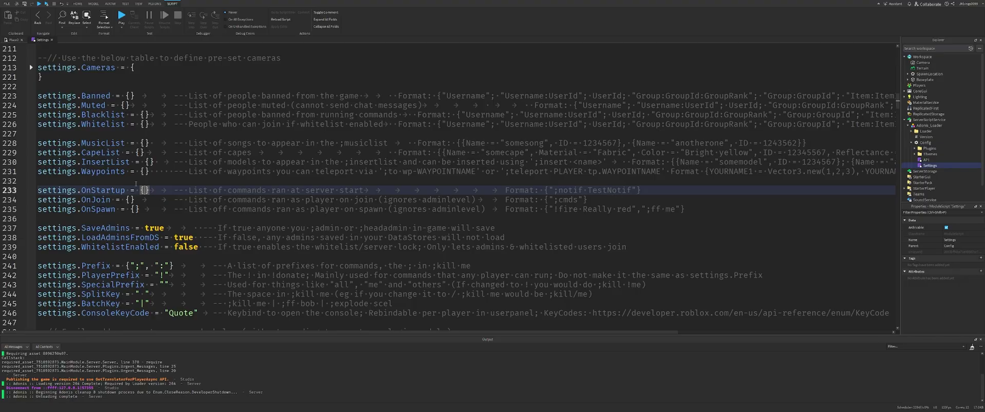
type("\":fly me")
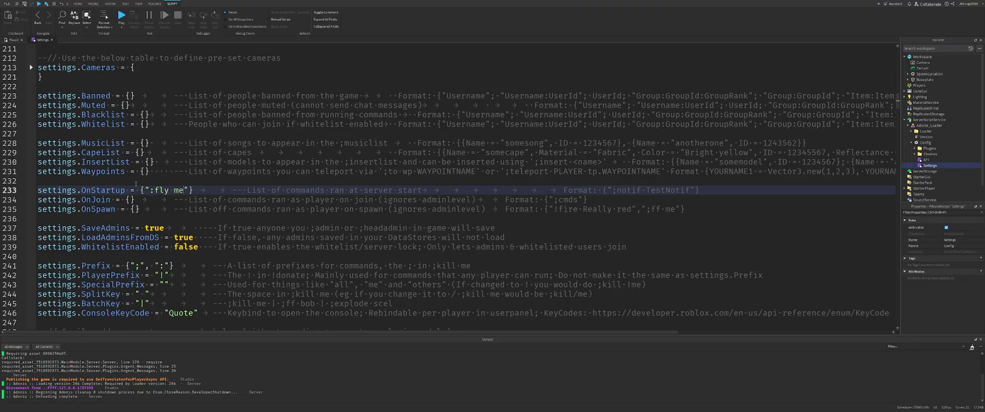
key("F5")
key("d")
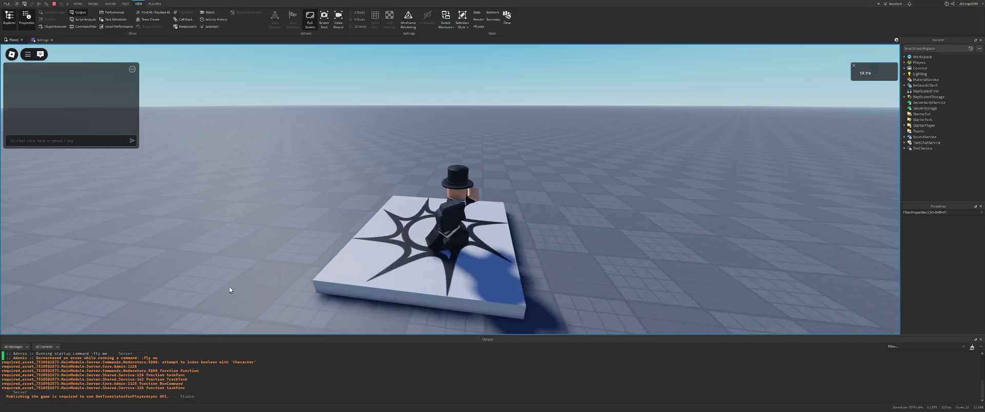
key("s")
left_click_drag(38, 379, 121, 378)
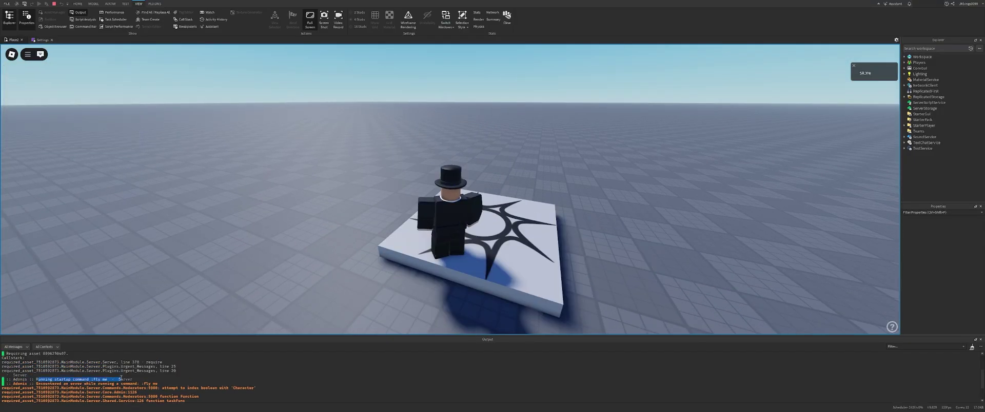
left_click(54, 3)
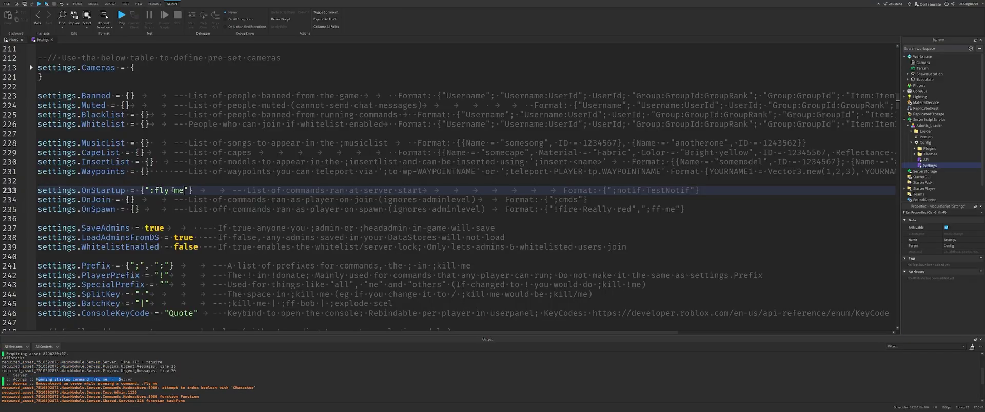
double_click(181, 191)
key("BackSpace")
type("JKbings0099")
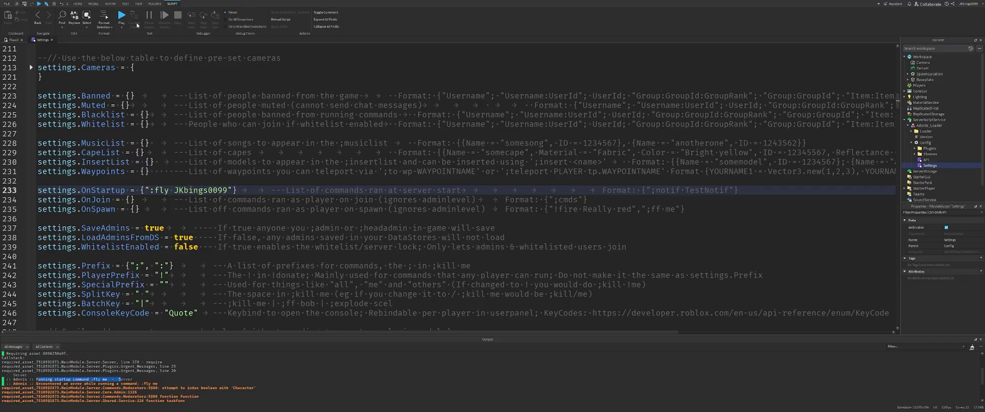
key("F5")
left_click_drag(156, 380, 2, 367)
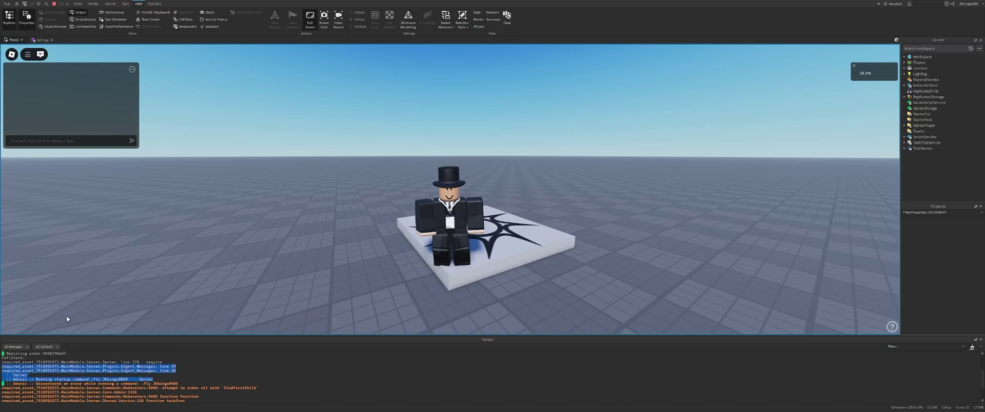
left_click(54, 3)
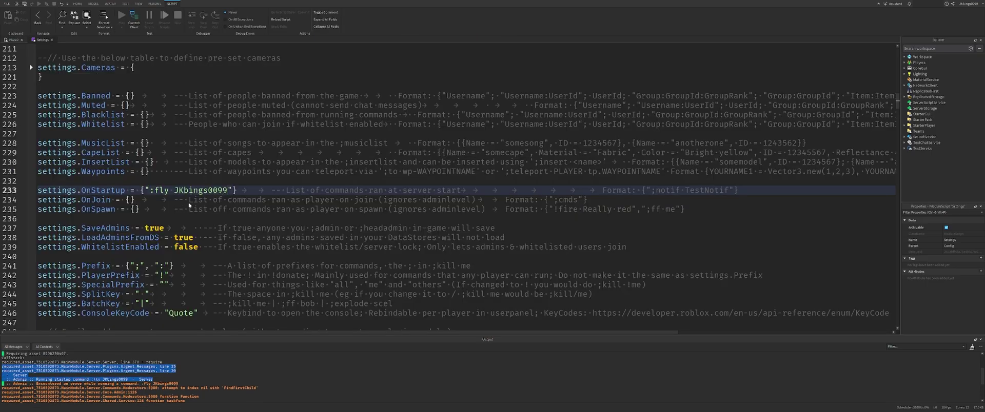
left_click_drag(232, 191, 145, 192)
key("BackSpace")
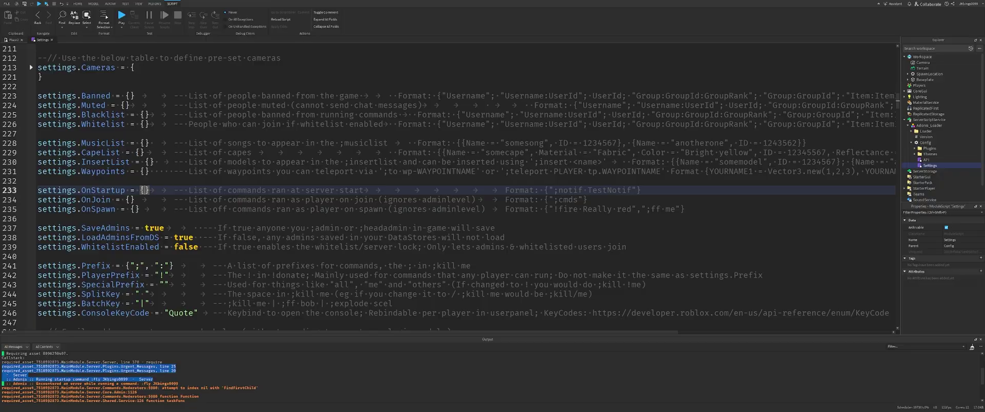
left_click(131, 200)
type("\":fly ")
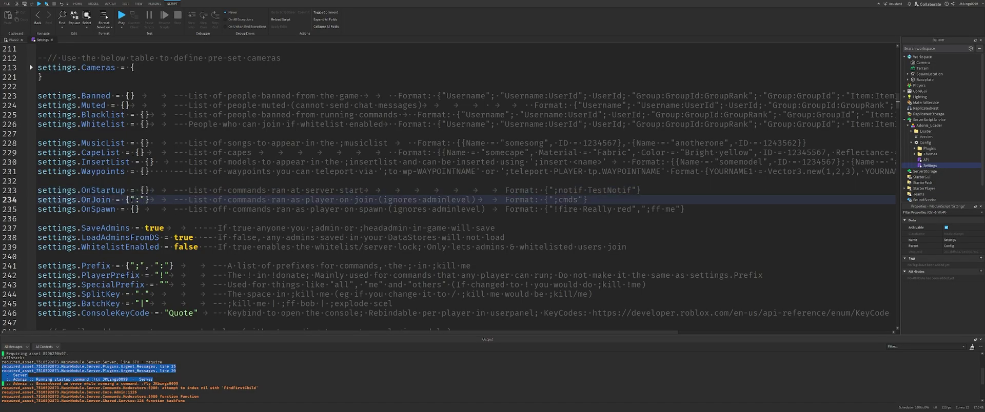
type("me")
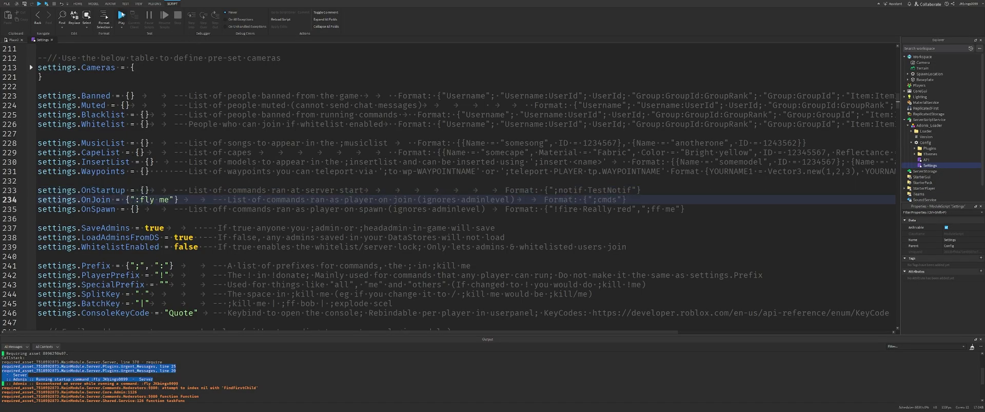
left_click(121, 16)
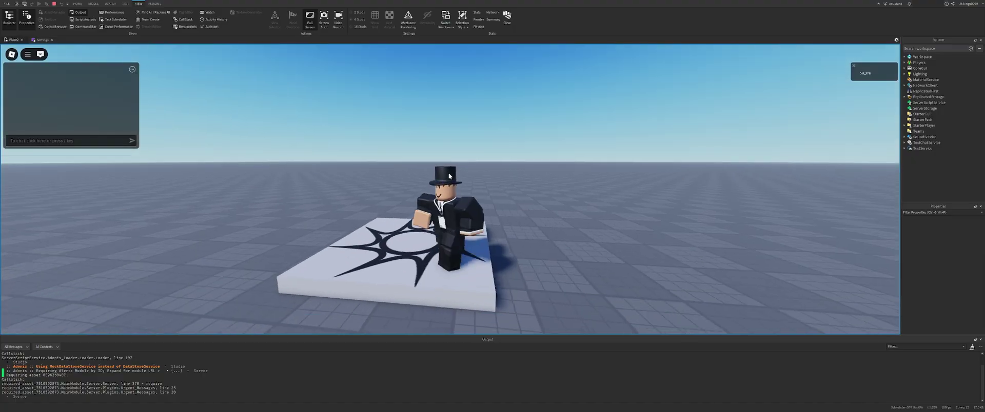
right_click_drag(448, 176, 448, 176)
key("e")
key("w")
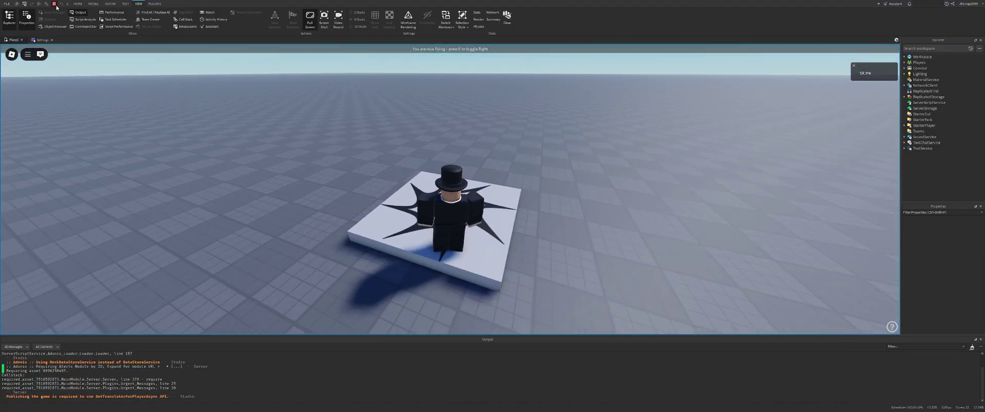
left_click(53, 3)
left_click_drag(129, 200, 178, 200)
key("BackSpace")
left_click(135, 209)
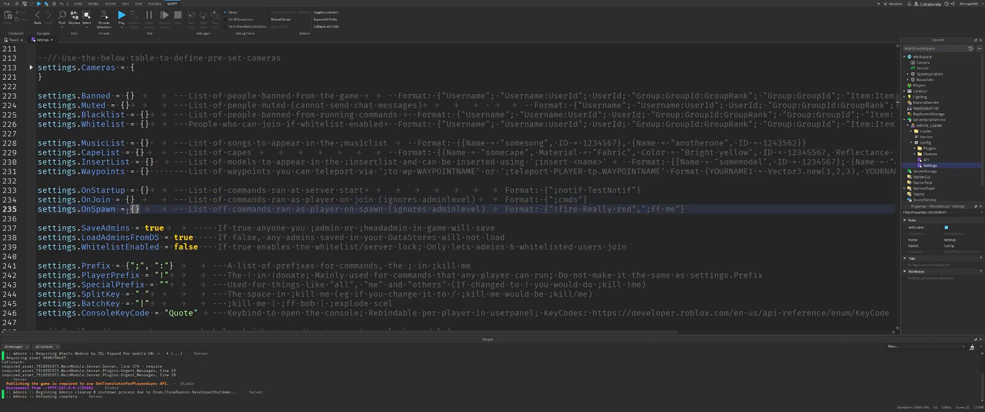
Review the OnSpawn, SaveAdmins, ConsoleKeyCode and WhitelistEnabled settings.
left_click_drag(139, 209, 172, 200)
scroll(39, 210, "down", 1)
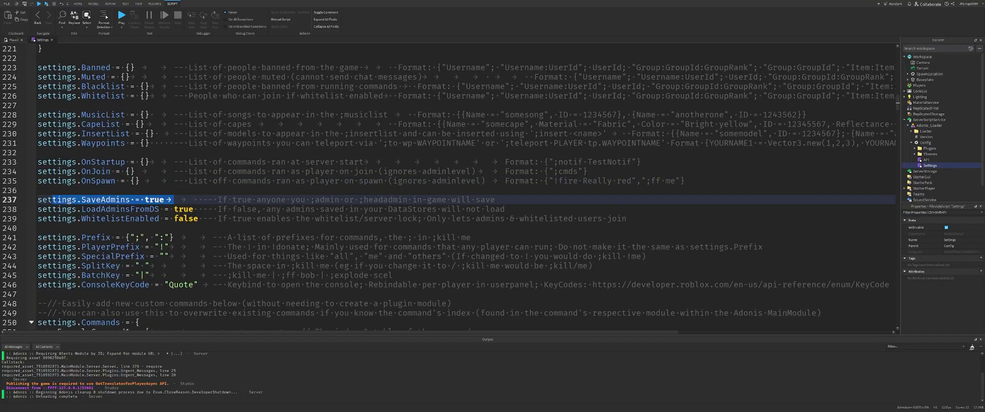
left_click(368, 219)
left_click_drag(364, 200, 368, 200)
left_click(326, 285)
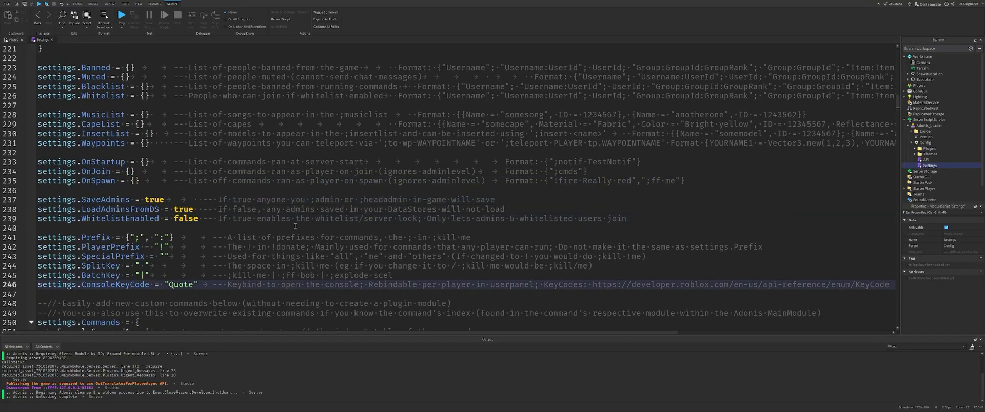
left_click_drag(193, 200, 38, 199)
left_click(123, 191)
scroll(123, 191, "down", 1)
double_click(123, 190)
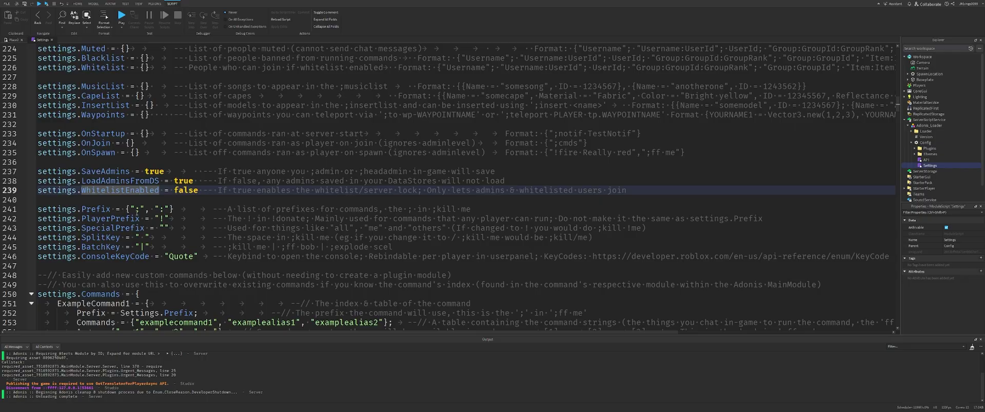
Try adding a second entry to the Prefix list, then remove it again.
left_click_drag(145, 210, 129, 209)
left_click(129, 209)
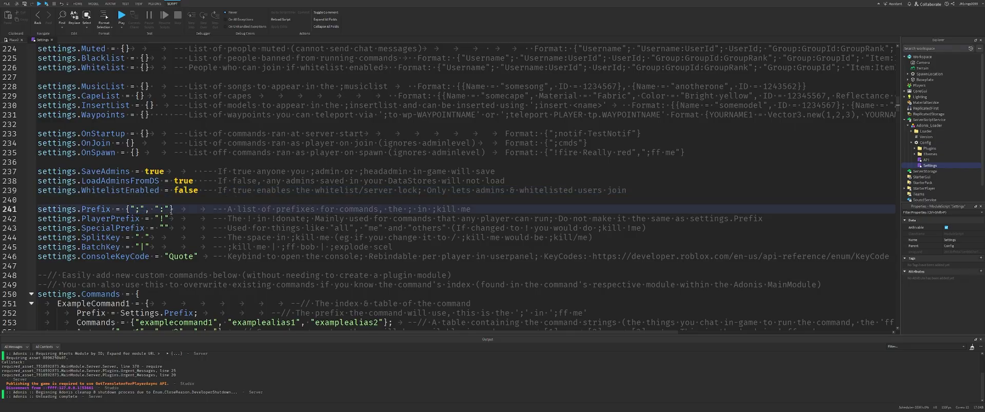
left_click(172, 209)
type(", \"|")
double_click(186, 209)
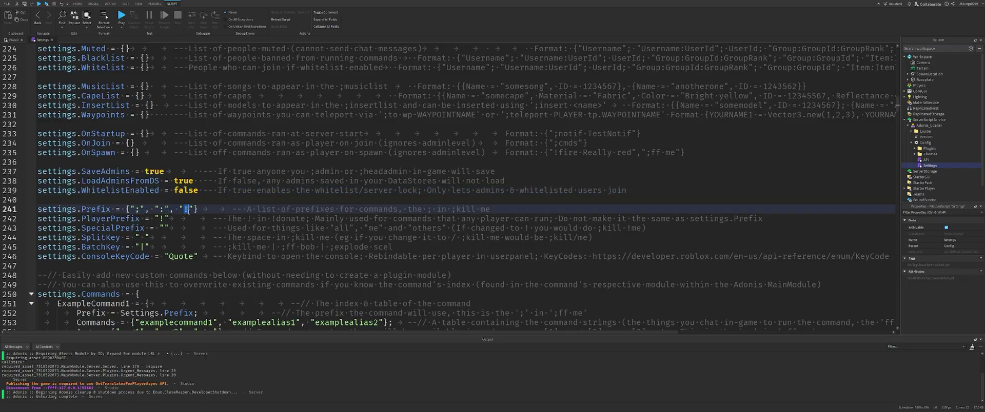
key("BackSpace")
left_click(190, 209)
key("BackSpace")
key("BackSpace")
key("BackSpace")
key("BackSpace")
Review the PlayerPrefix, SpecialPrefix and BatchKey values in the prefix settings.
double_click(162, 218)
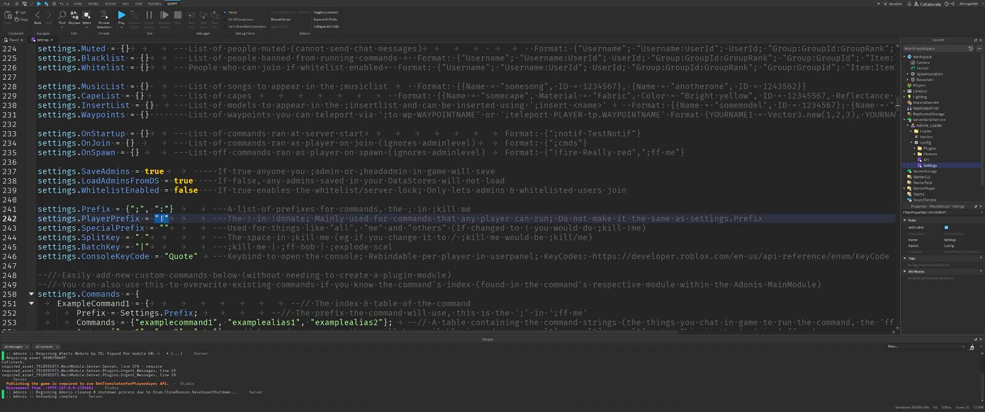
double_click(280, 218)
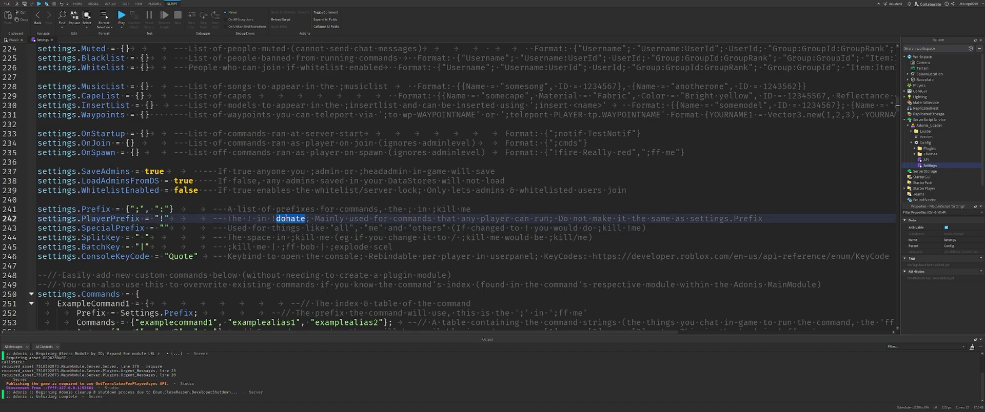
left_click(177, 266)
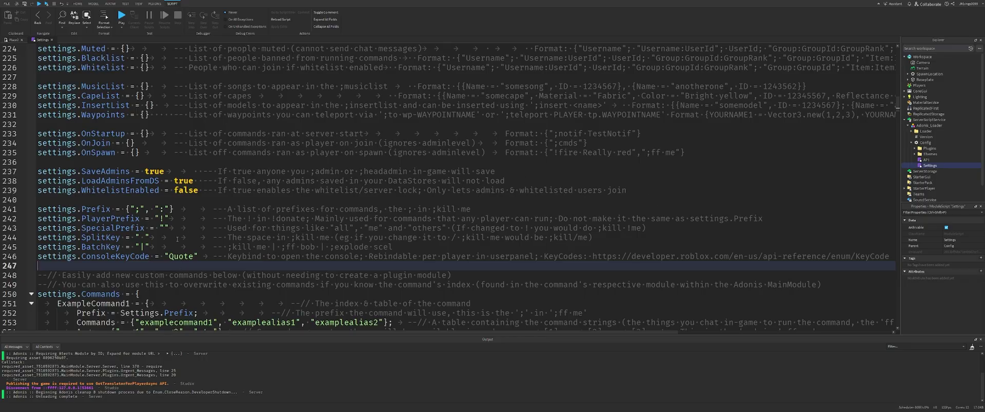
left_click_drag(200, 227, 39, 229)
double_click(109, 220)
left_click_drag(211, 220, 197, 227)
left_click(160, 219)
left_click_drag(140, 210, 4, 215)
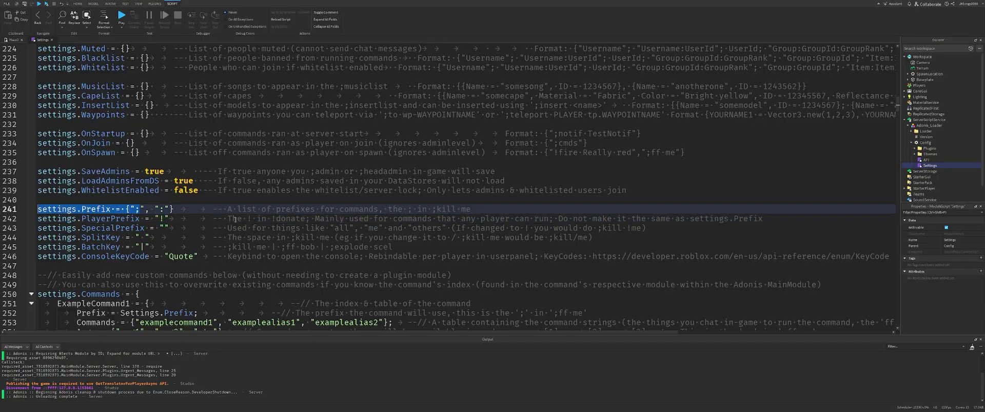
left_click(236, 219)
left_click(142, 209)
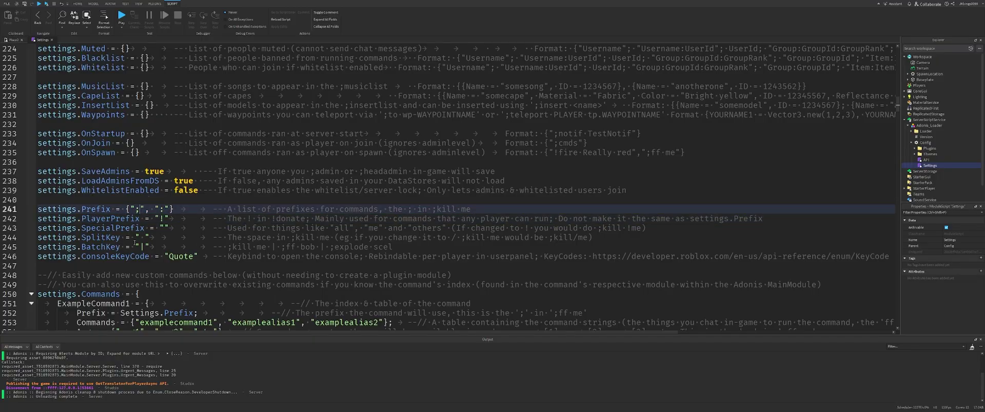
left_click(139, 246)
Playtest, run ':cmds' in chat to view the Adonis Commands list, close it and stop.
left_click(120, 21)
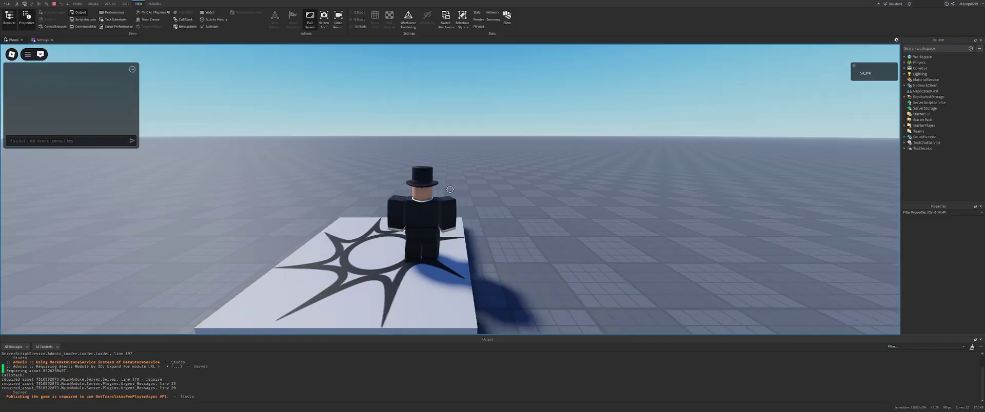
key("slash")
type(":cmds")
key("Return")
left_click_drag(428, 162, 280, 147)
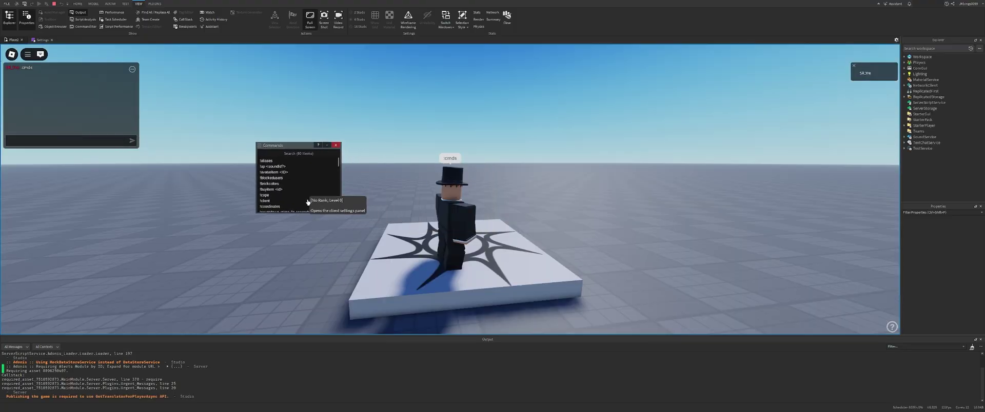
left_click_drag(297, 214, 297, 331)
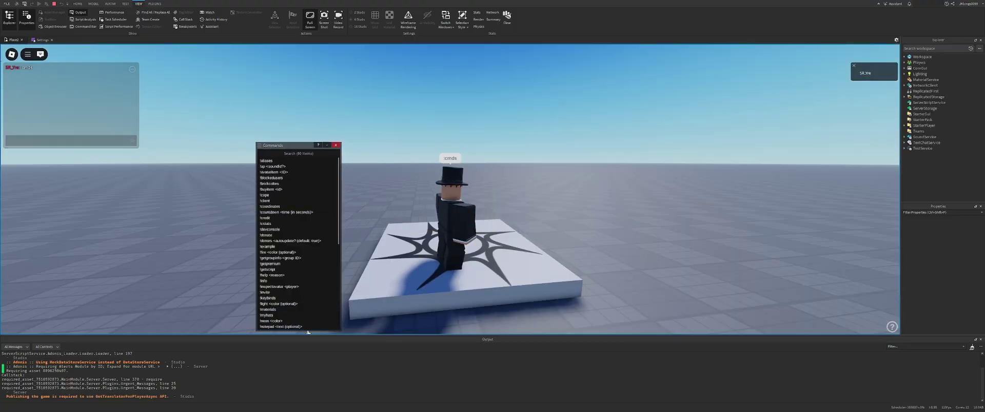
left_click(335, 146)
left_click(54, 3)
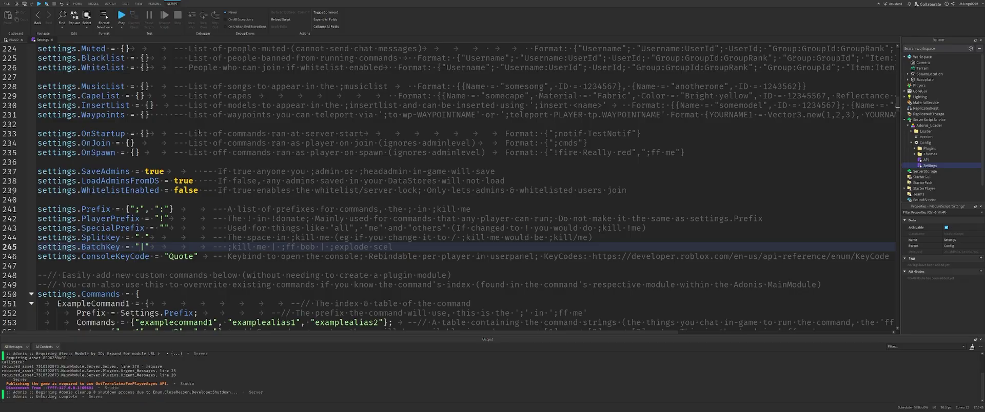
Replace the Creators Users comment with the owner's quoted username, then start a playtest.
scroll(161, 149, "down", 10)
scroll(161, 149, "up", 20)
scroll(161, 149, "up", 2)
scroll(154, 144, "down", 2)
left_click_drag(59, 143, 159, 160)
scroll(134, 228, "down", 3)
left_click_drag(53, 218, 418, 228)
type("\"JKbing")
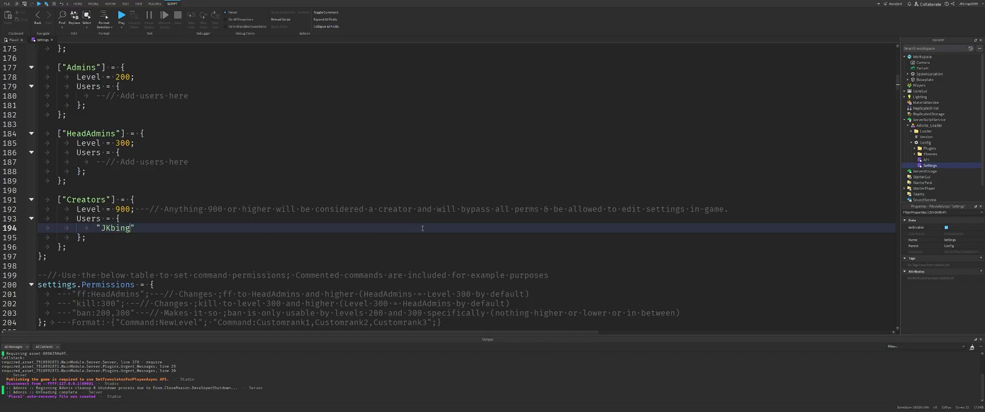
type("s0099")
mouse_move(160, 222)
left_mouse_down()
mouse_move(97, 229)
mouse_move(160, 228)
left_mouse_up()
left_click(121, 15)
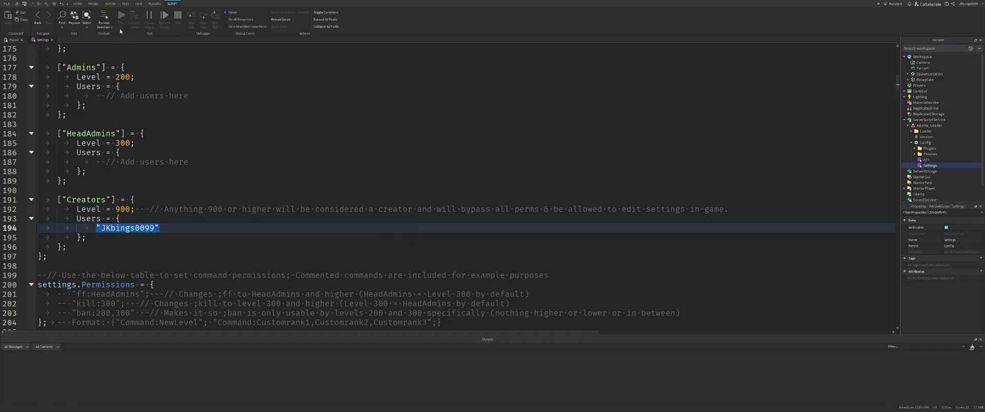
Walk the avatar around the spawn pad and run :fly from the Adonis command bar.
key("a")
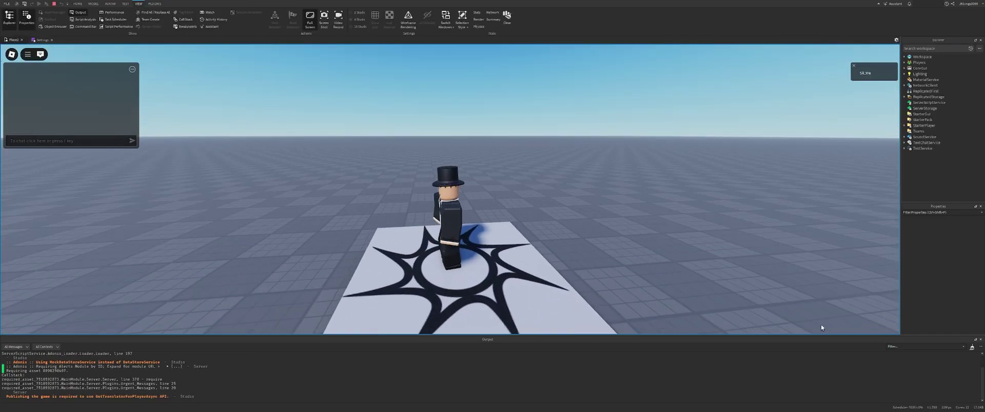
right_click_drag(565, 266, 565, 265)
key("s")
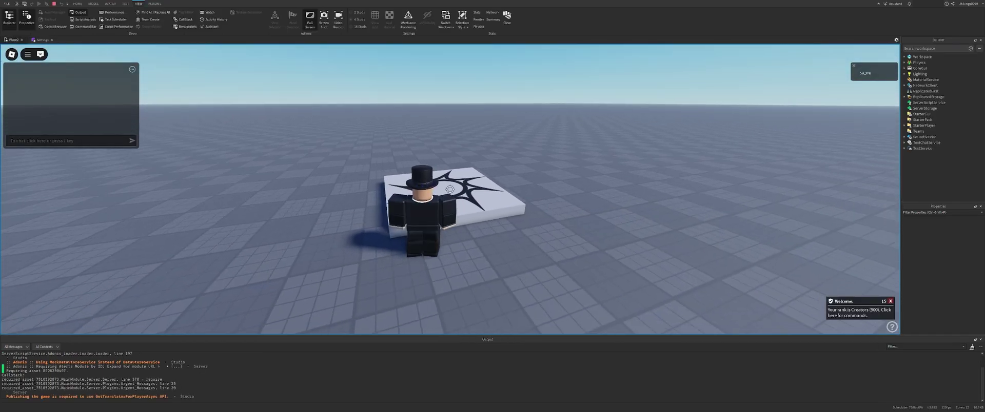
key("w")
key("s")
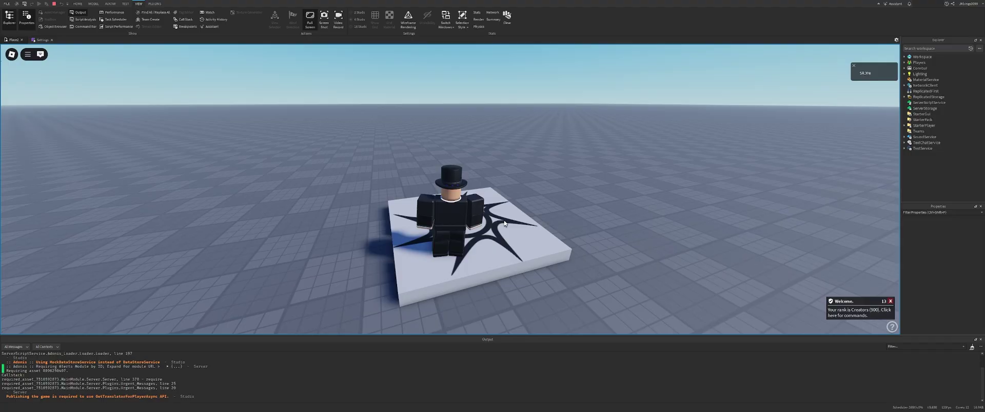
key("apostrophe")
type(":fly me")
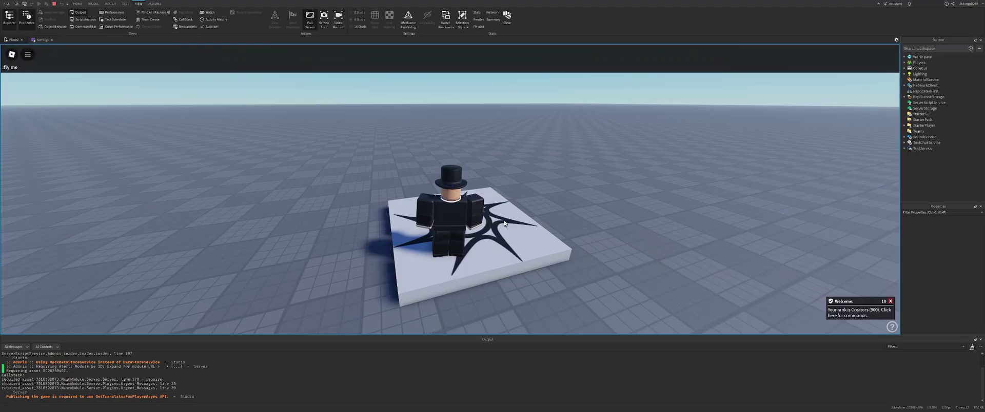
key("Return")
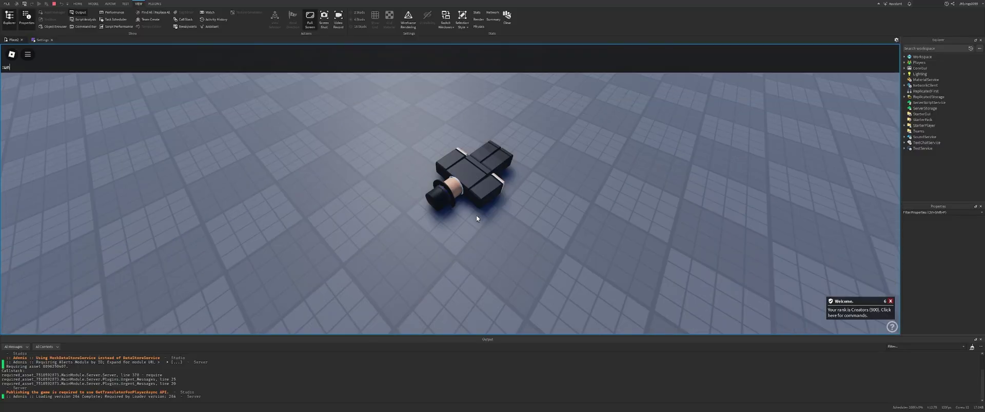
Submit ':fkyy me | :invisable me' to make the avatar fly and turn invisible.
right_click_drag(476, 218, 451, 219)
key("s")
key("apostrophe")
type(":fky")
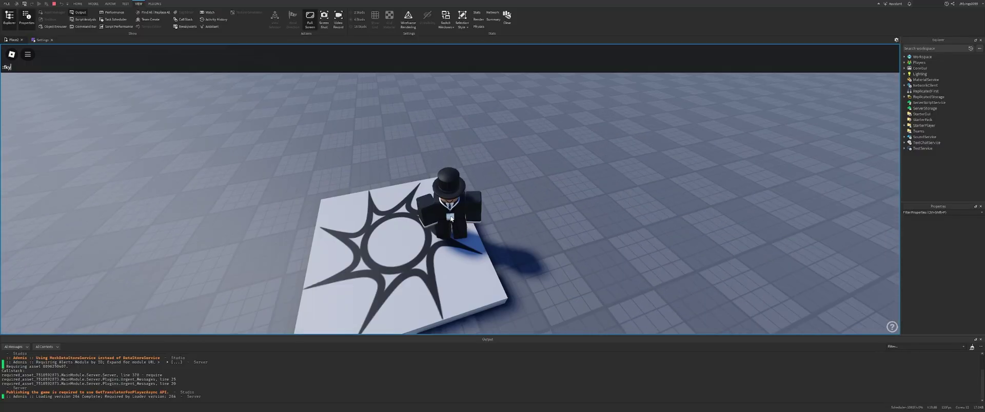
type("y me | :")
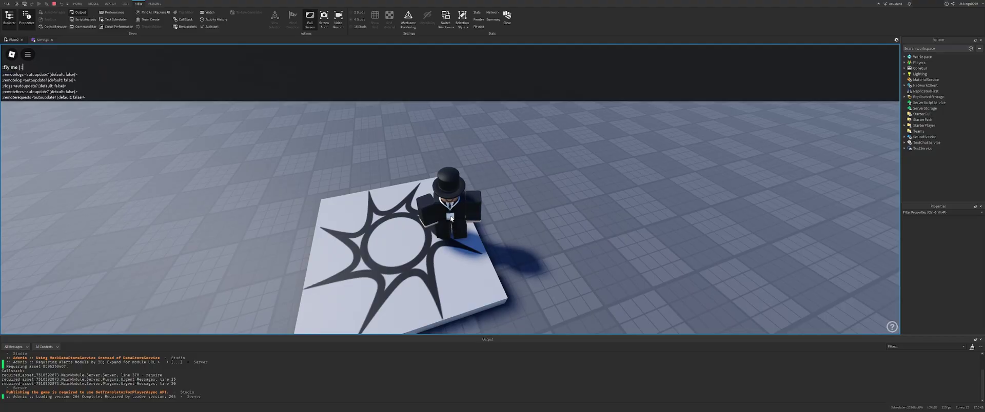
type("invisable me")
key("Return")
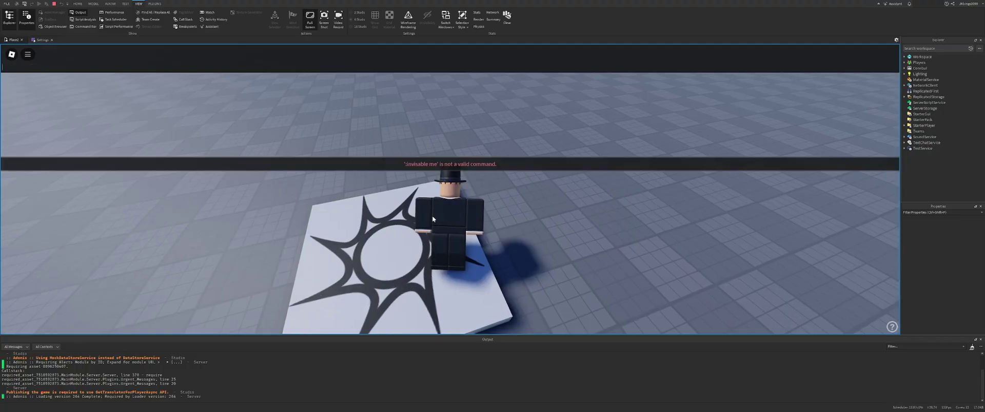
type(":invis")
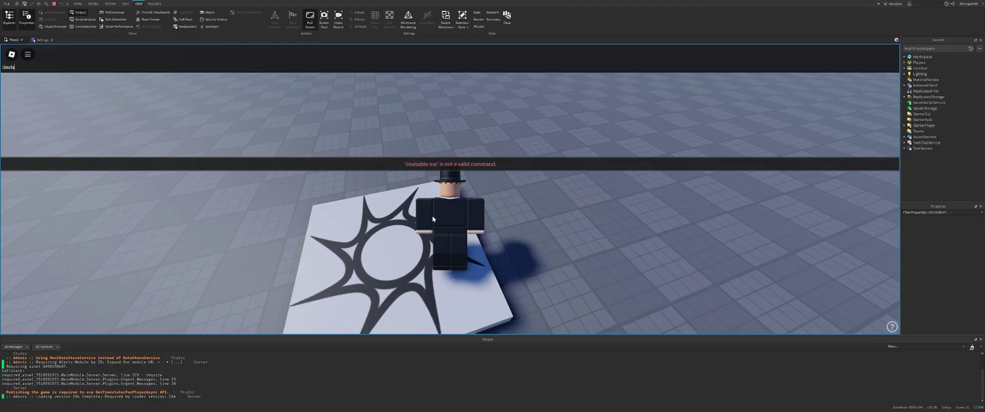
type(" me")
key("Return")
Run ':unfly me | :un' to undo flying, then stop the playtest.
key("apostrophe")
type(":")
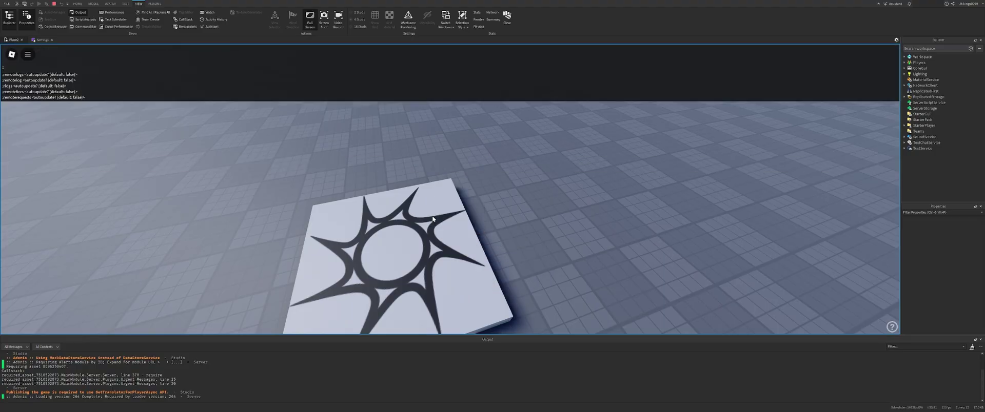
type("und")
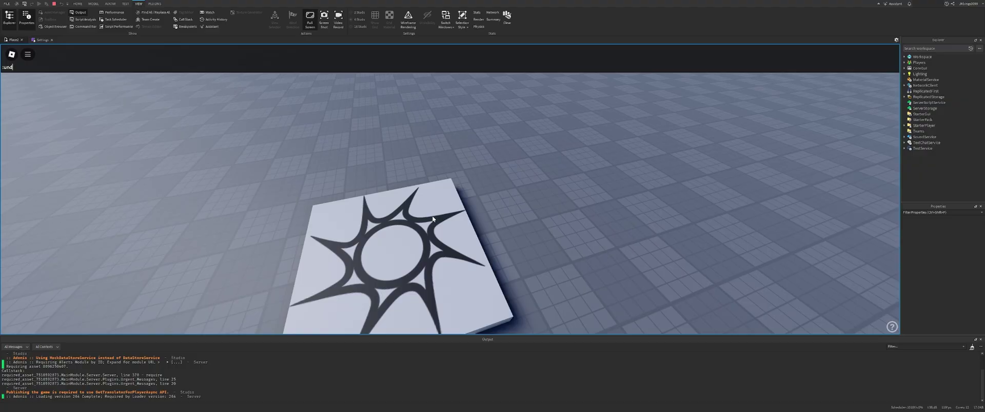
key("BackSpace")
type("fly me | :uninvis me")
key("Return")
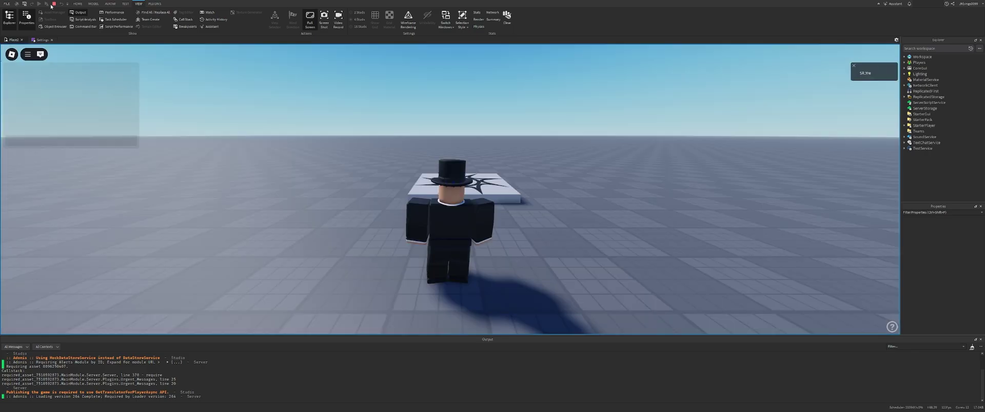
left_click(53, 4)
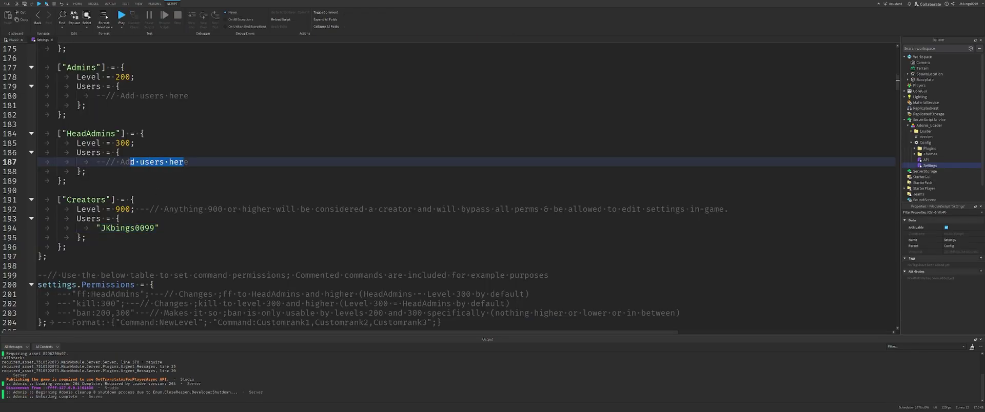
left_click_drag(130, 162, 226, 172)
scroll(101, 170, "up", 5)
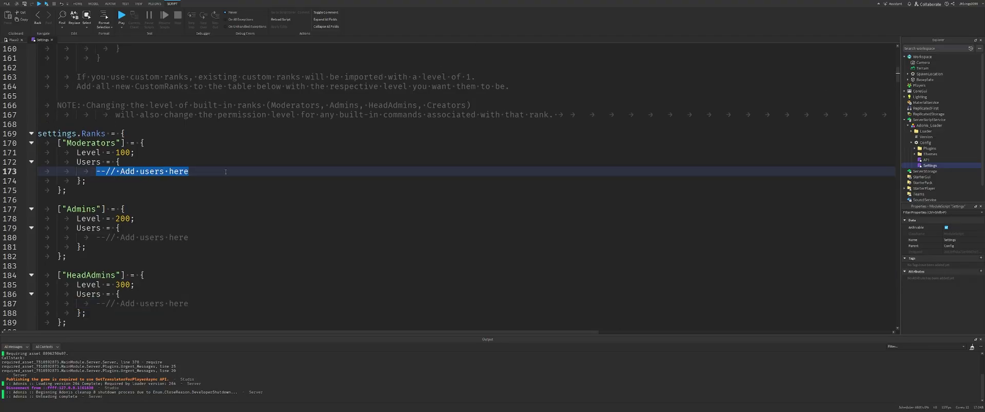
key("F5")
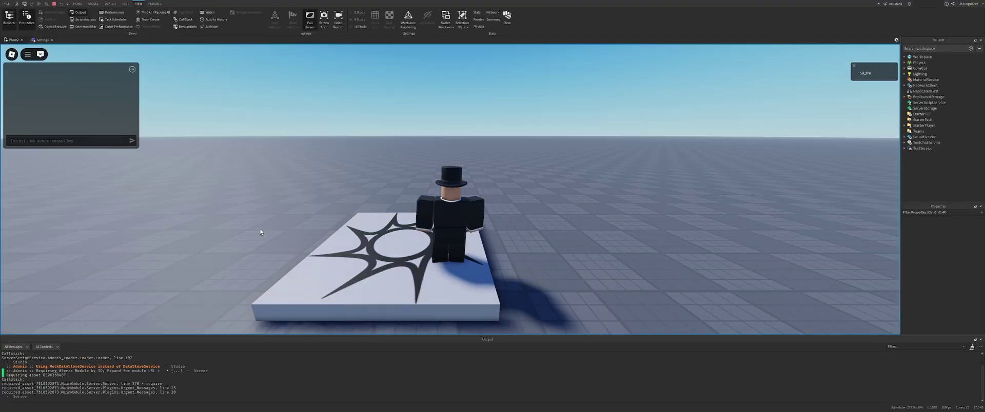
key("slash")
type(":cmds")
key("Return")
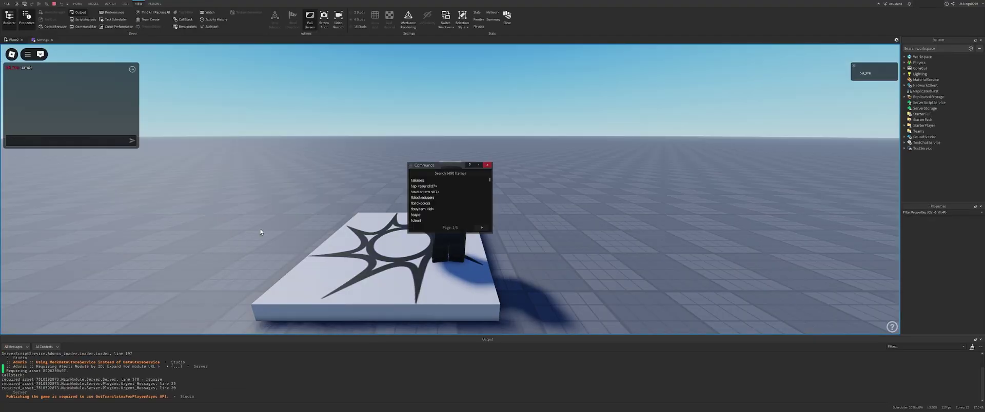
left_click_drag(447, 170, 265, 103)
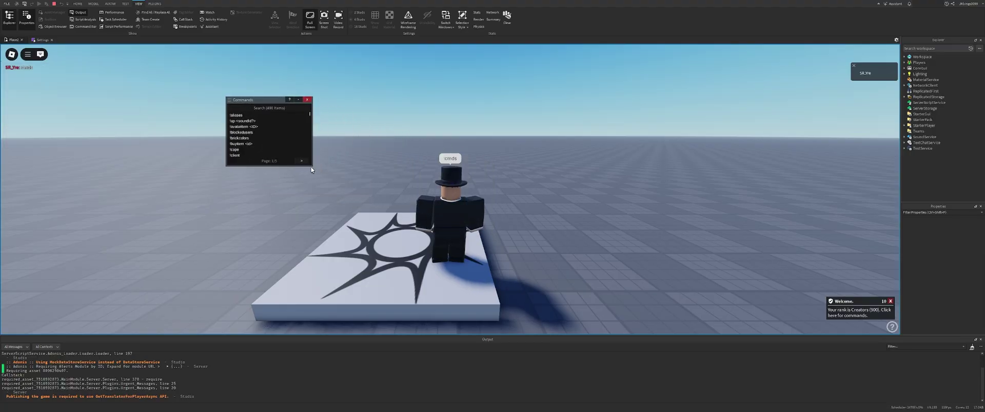
left_click_drag(312, 170, 376, 270)
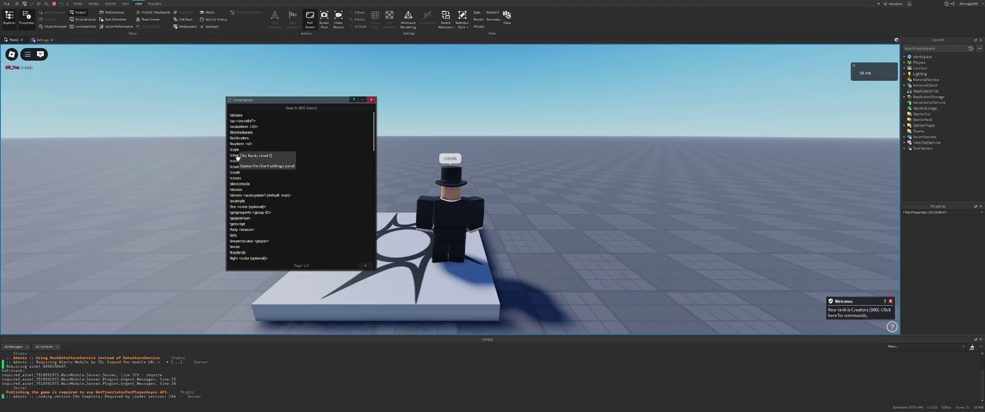
left_click(365, 266)
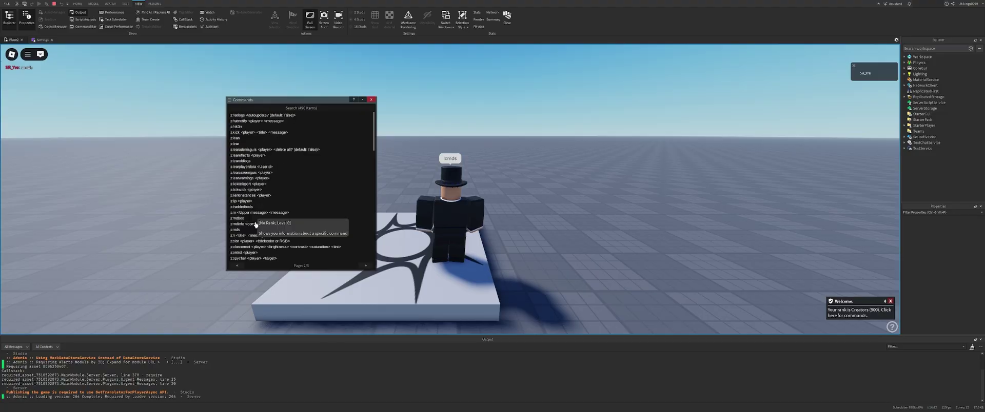
left_click(365, 266)
left_click(365, 266)
left_click(365, 266)
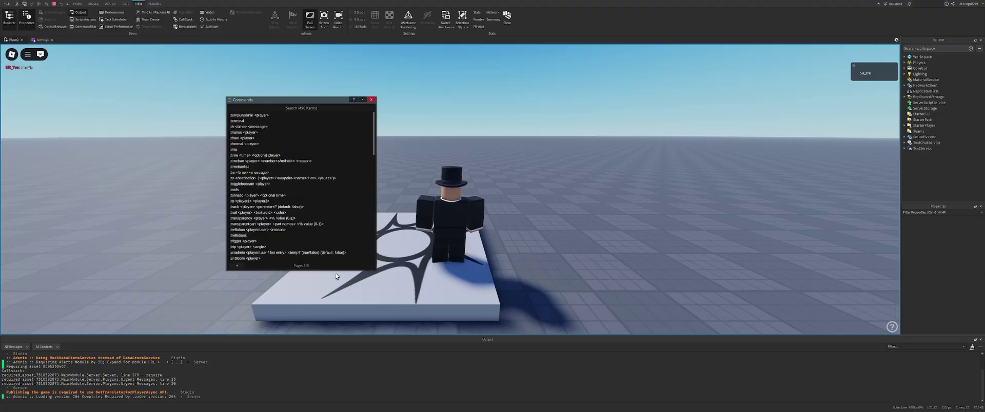
left_click(371, 100)
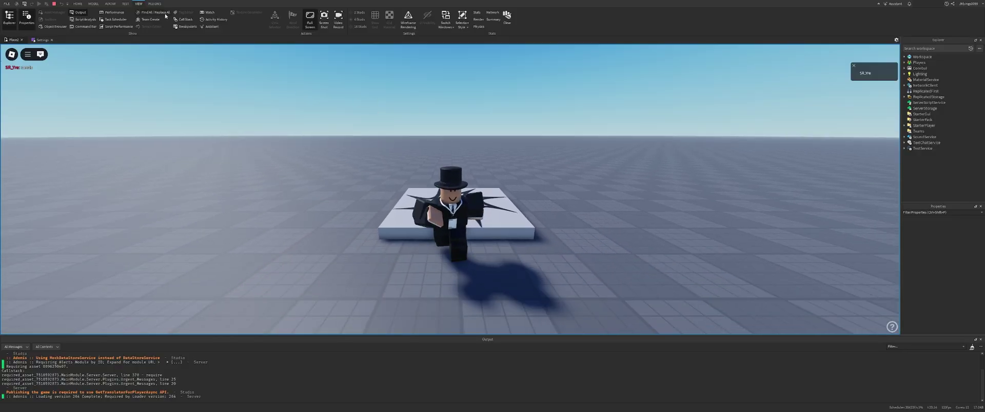
left_click(54, 4)
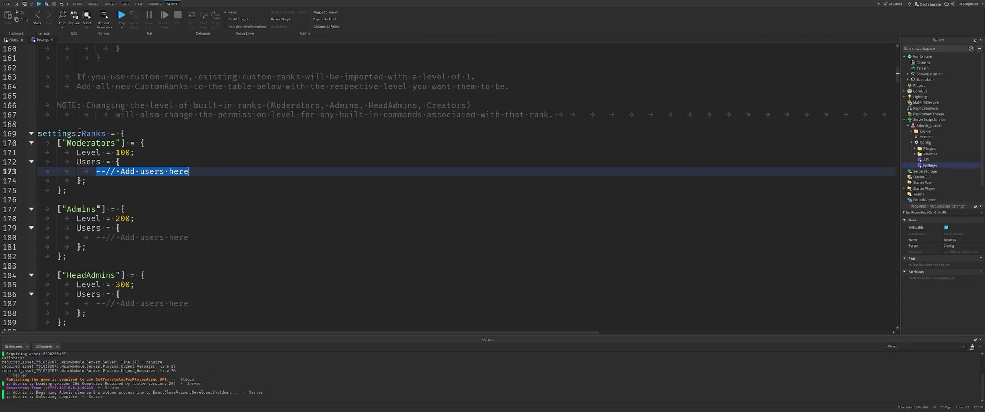
Insert a new "fly:NoRank" entry inside the settings.Permissions table of the Settings script.
left_click(79, 132)
scroll(82, 134, "down", 7)
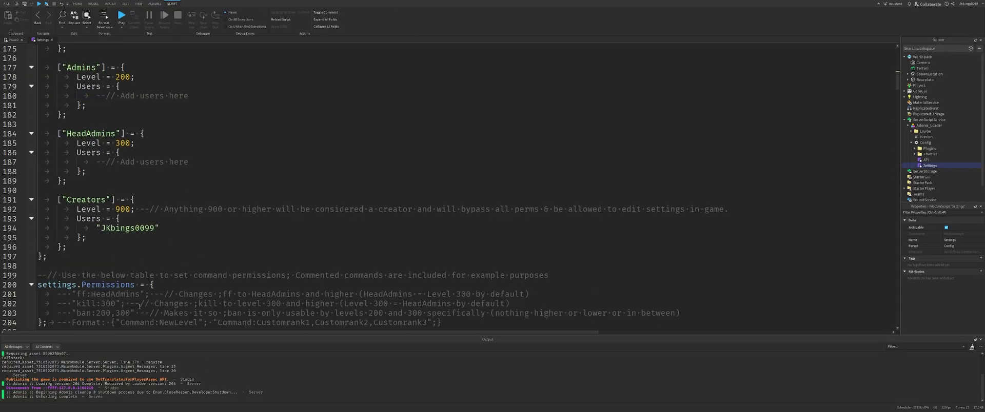
left_click(192, 228)
key("Return")
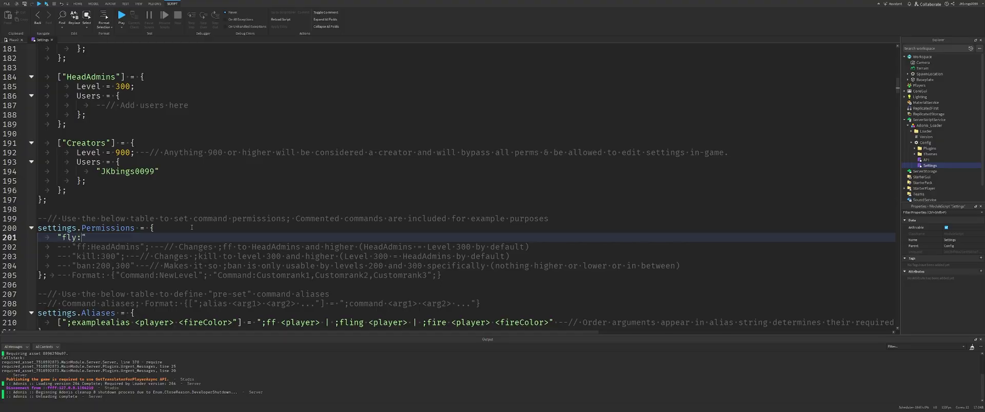
type("\"fly:")
scroll(192, 227, "up", 3)
type("None")
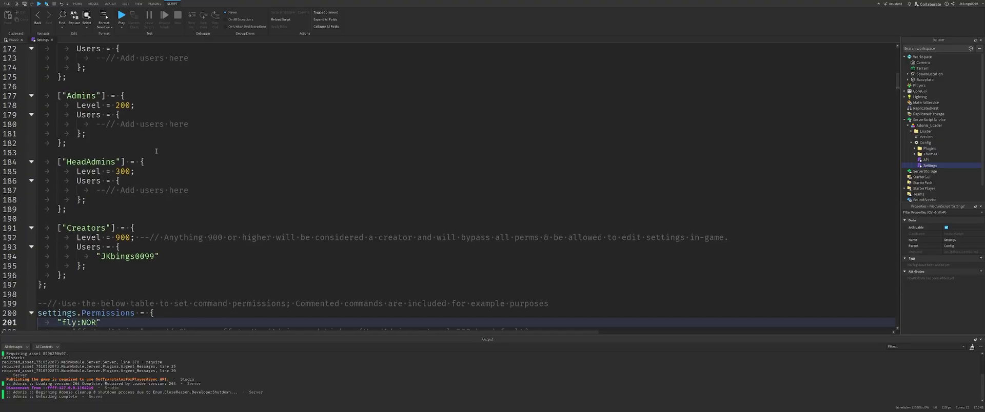
key("BackSpace")
key("BackSpace")
type("Rank")
scroll(156, 151, "down", 5)
left_click(195, 219)
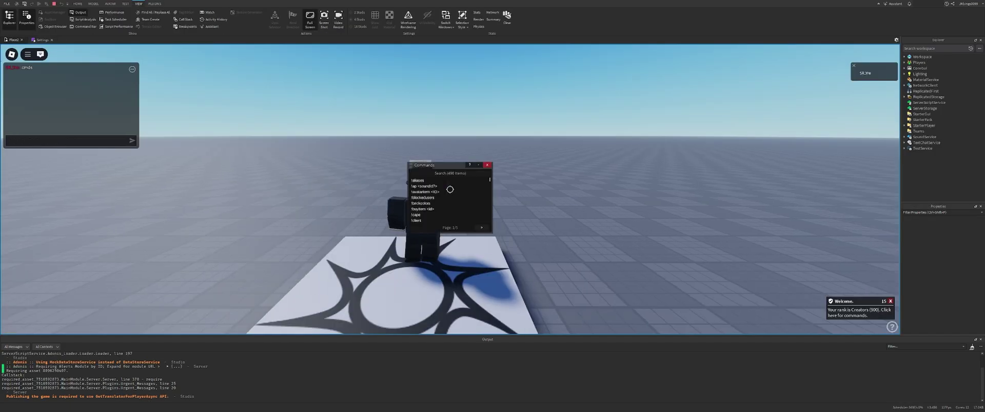
Stop the running playtest and change the fly permission entry to fly:Creators.
type("fly")
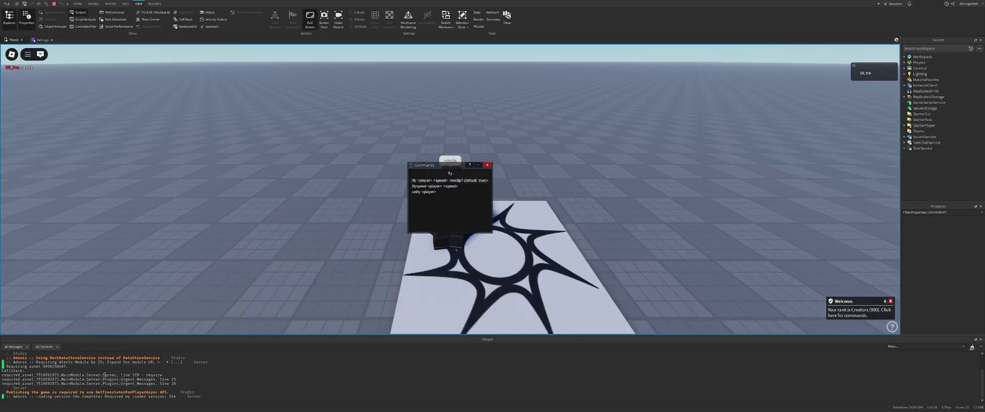
left_click(55, 4)
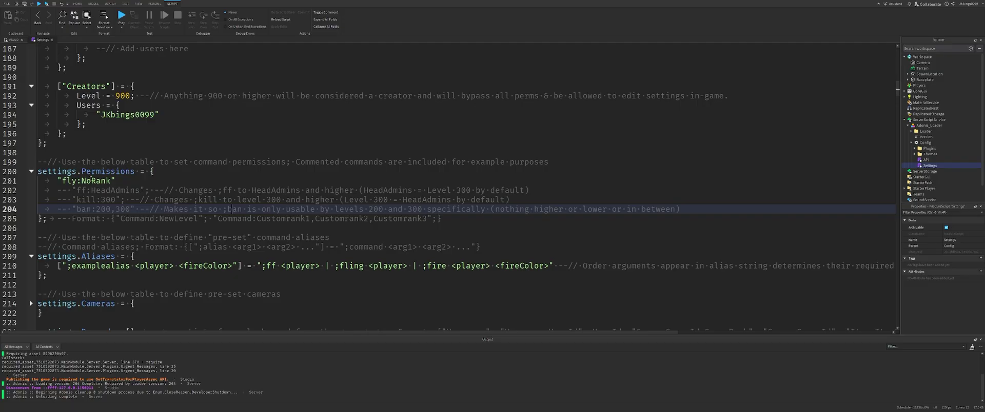
double_click(91, 181)
scroll(102, 154, "up", 8)
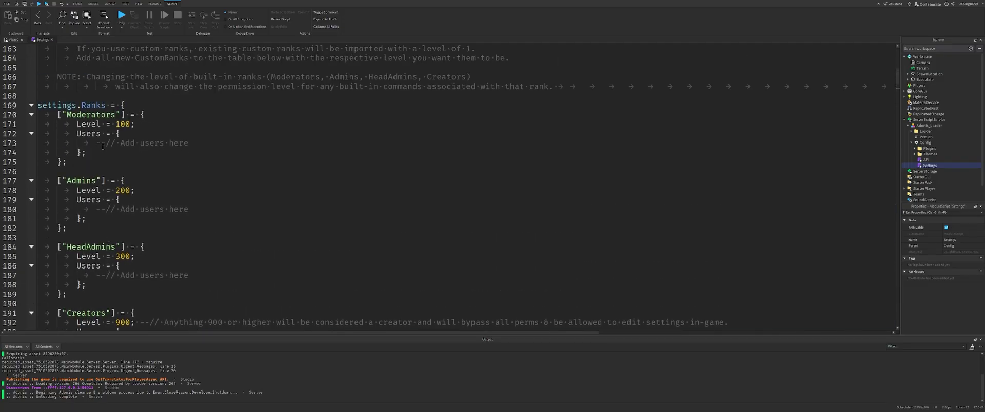
type("fly:Crea")
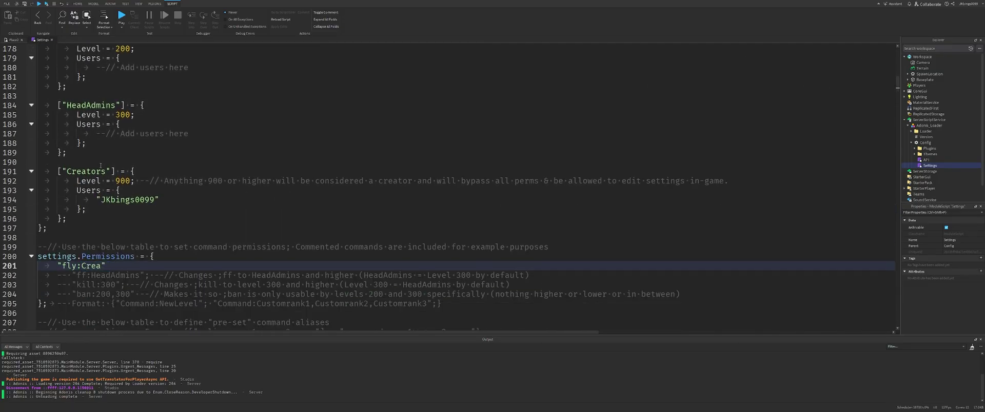
type("tors")
Playtest and search 'fly' in the Adonis Commands list, then stop the test.
key("F5")
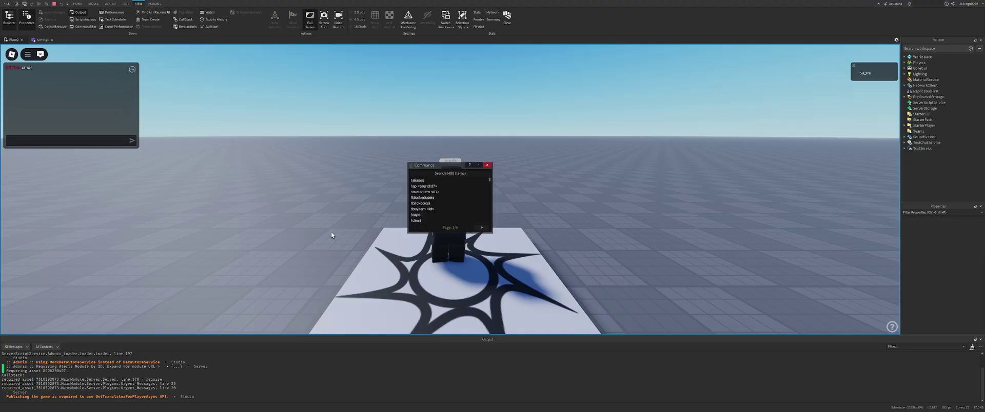
left_click(450, 174)
type("fly")
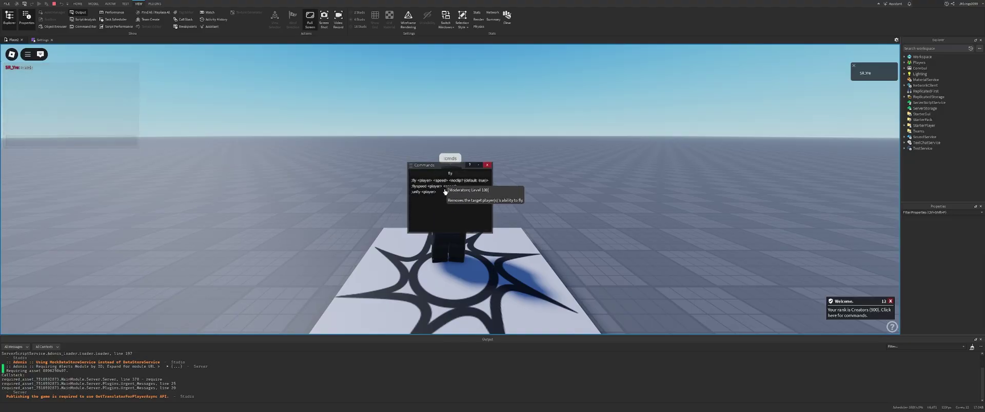
left_click_drag(447, 165, 613, 121)
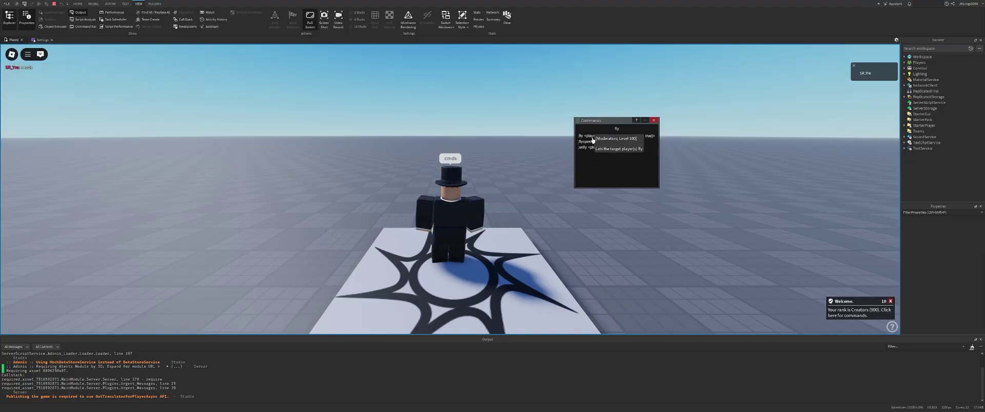
left_click(54, 3)
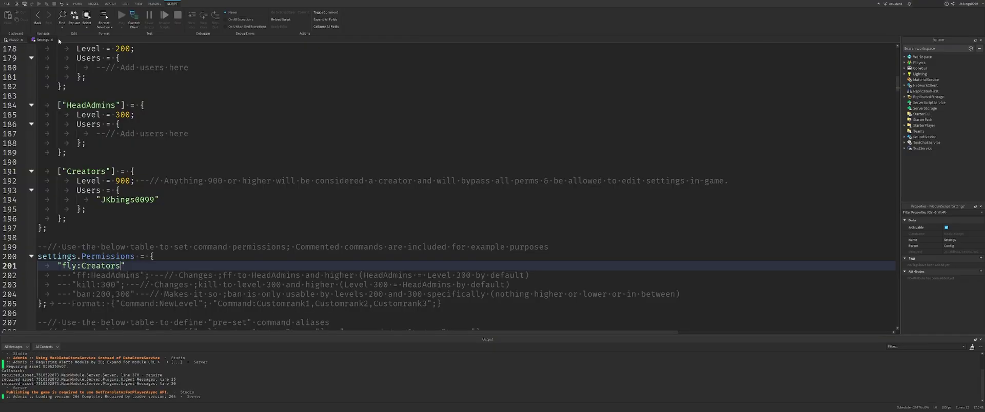
Replace Creators with 900 so the fly permission reads fly:900.
double_click(101, 266)
left_click(67, 266)
left_click_drag(67, 266, 77, 266)
left_click(110, 267)
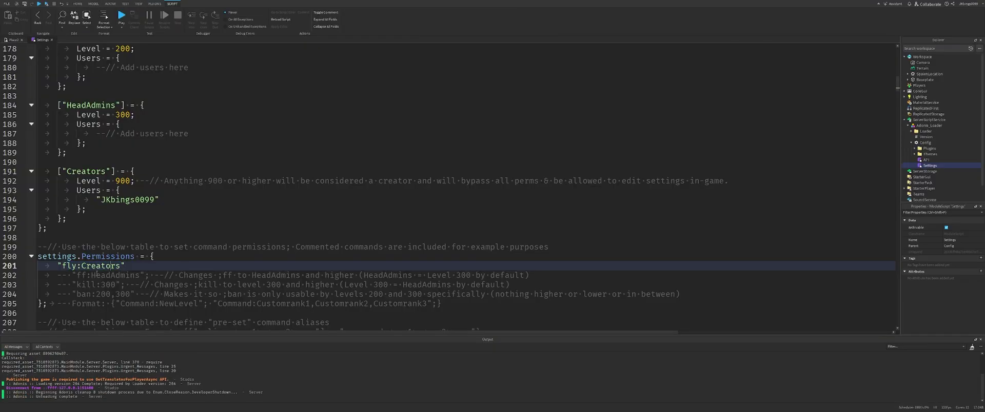
scroll(96, 274, "down", 1)
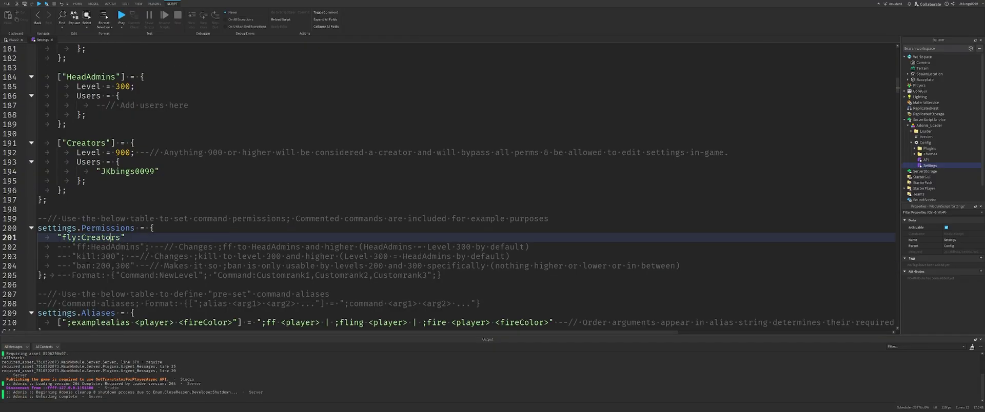
double_click(104, 237)
type("900")
mouse_move(114, 238)
left_mouse_down()
mouse_move(41, 238)
mouse_move(118, 240)
left_mouse_up()
left_click(119, 241)
Look over the example alias, the settings.Cameras example and the list settings below.
scroll(115, 263, "down", 3)
left_click(294, 237)
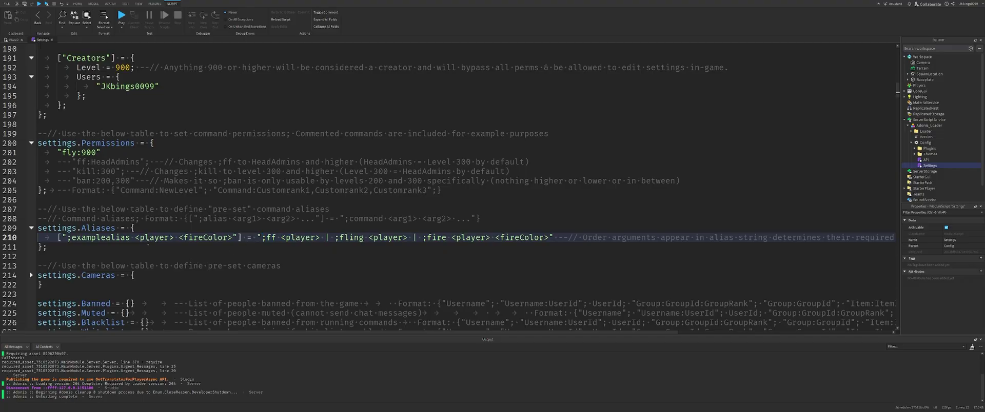
left_click_drag(67, 238, 660, 264)
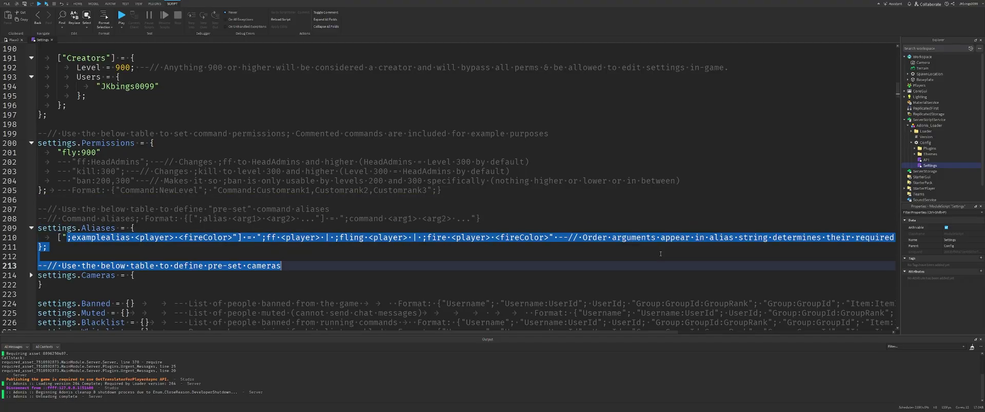
left_click(575, 207)
scroll(312, 237, "down", 3)
left_click(31, 190)
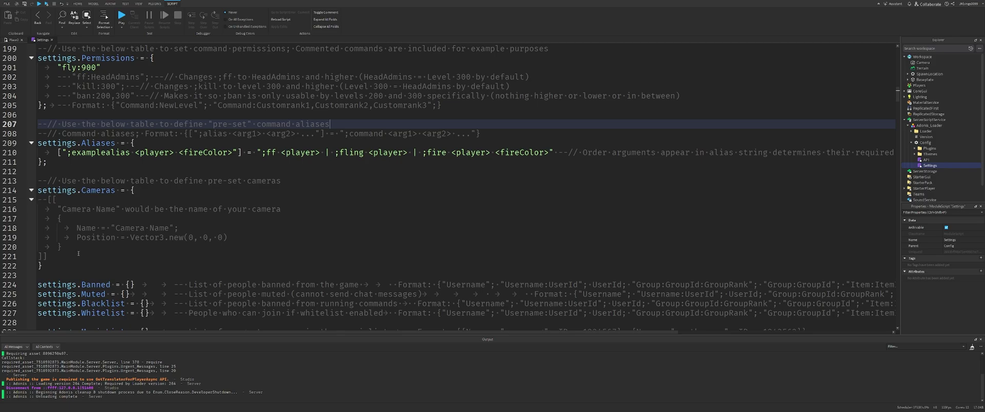
left_click_drag(78, 254, 36, 200)
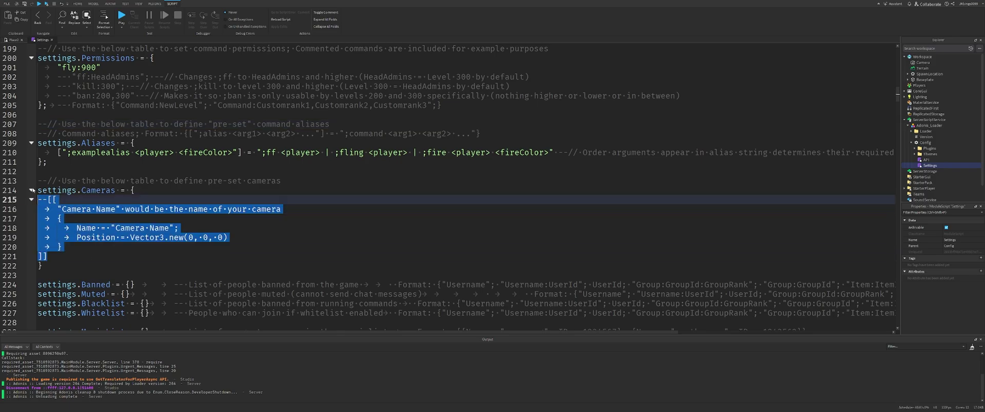
left_click(31, 190)
scroll(32, 190, "down", 3)
left_click_drag(174, 209, 13, 176)
left_click(403, 211)
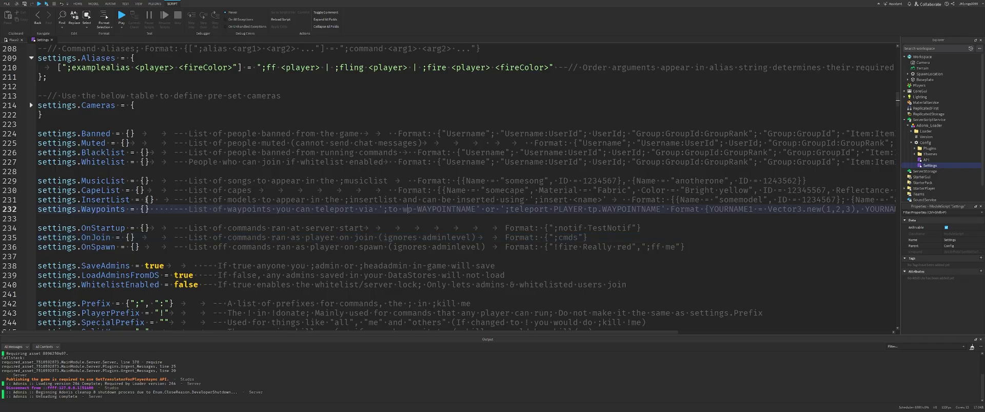
scroll(149, 211, "down", 12)
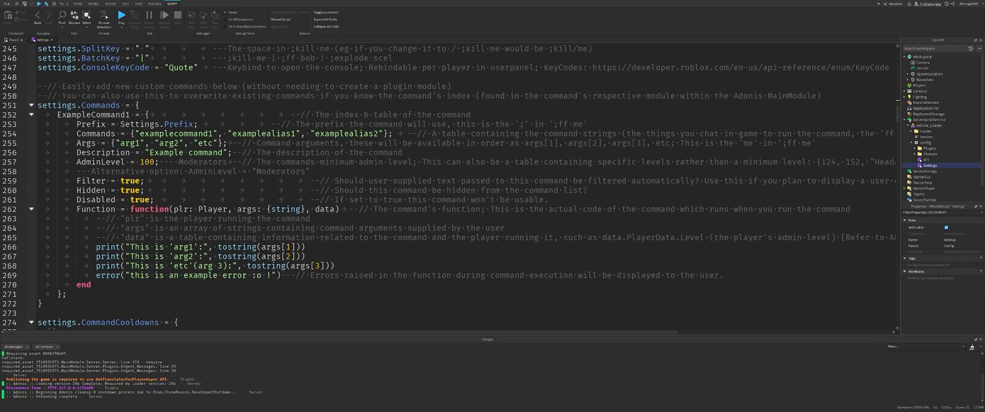
left_click_drag(57, 115, 198, 126)
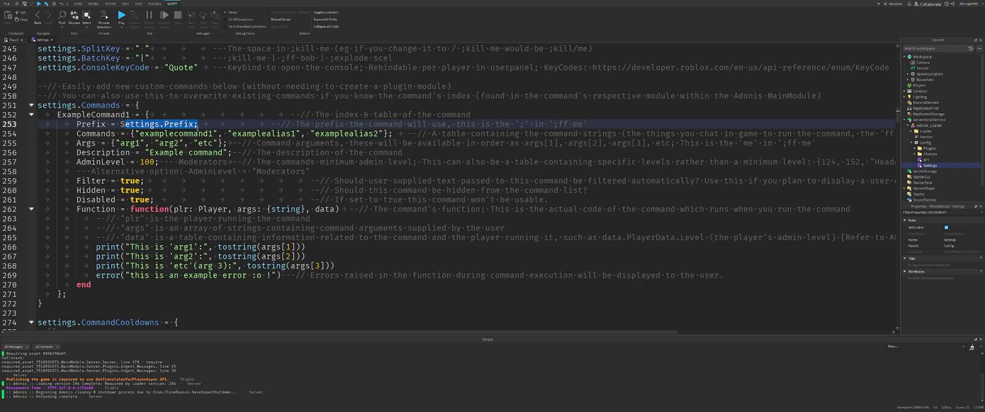
left_click_drag(77, 134, 397, 137)
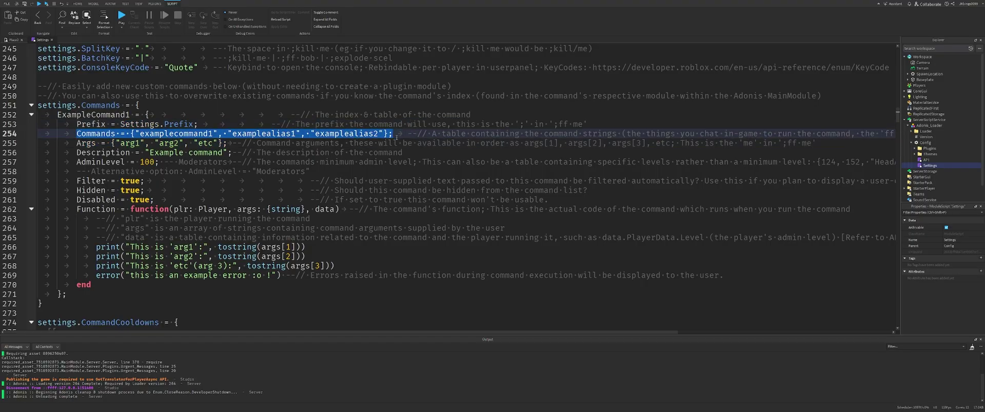
left_click_drag(73, 144, 229, 144)
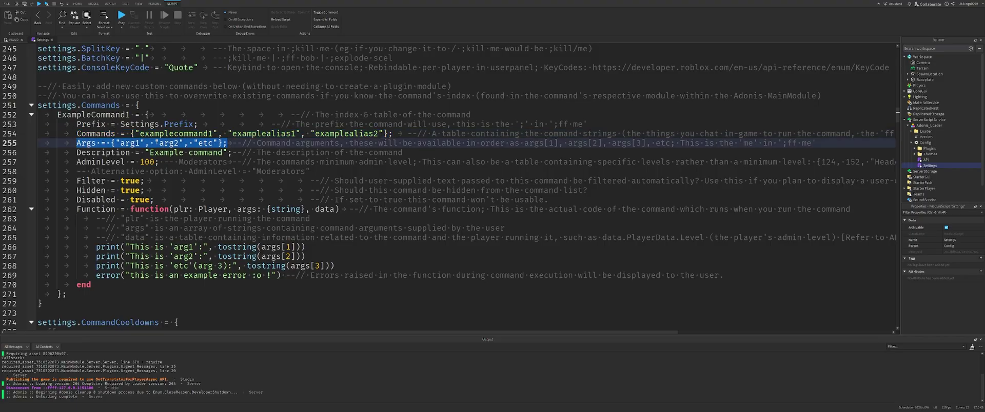
double_click(164, 142)
left_click(132, 136)
double_click(125, 141)
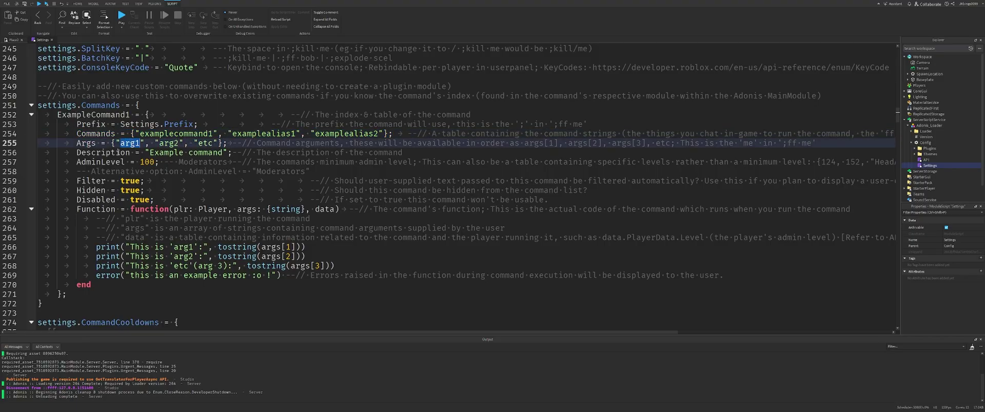
left_click_drag(76, 152, 252, 152)
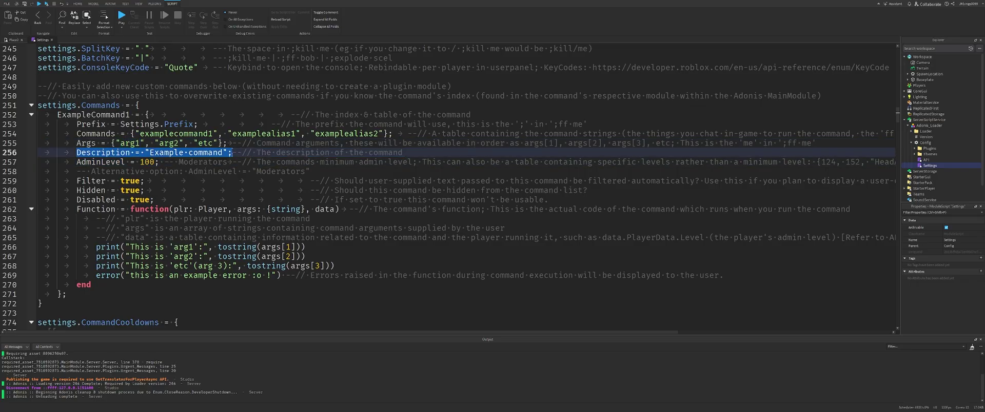
left_click(147, 162)
double_click(101, 162)
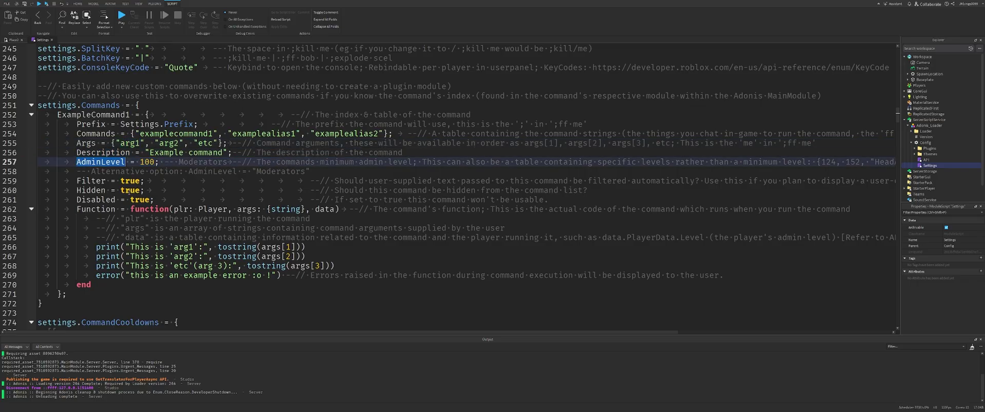
scroll(114, 185, "up", 20)
scroll(114, 185, "up", 3)
left_click_drag(38, 76, 218, 295)
scroll(167, 234, "down", 1)
scroll(168, 234, "down", 20)
left_click_drag(77, 180, 148, 182)
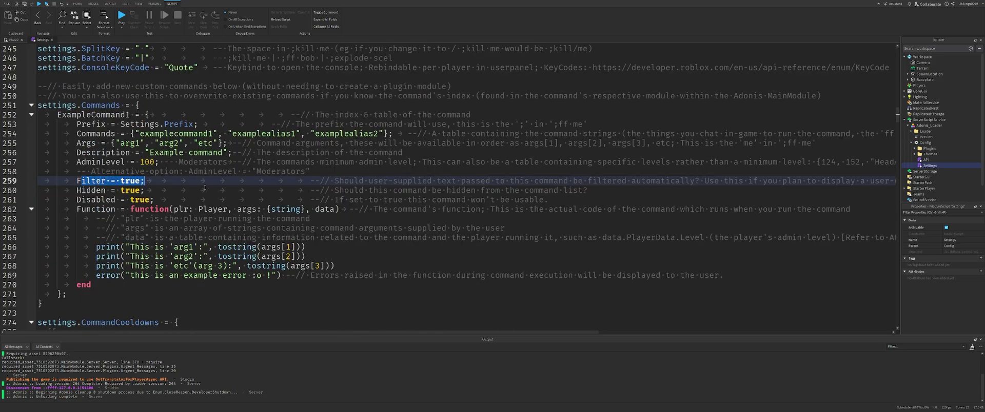
left_click_drag(77, 191, 145, 190)
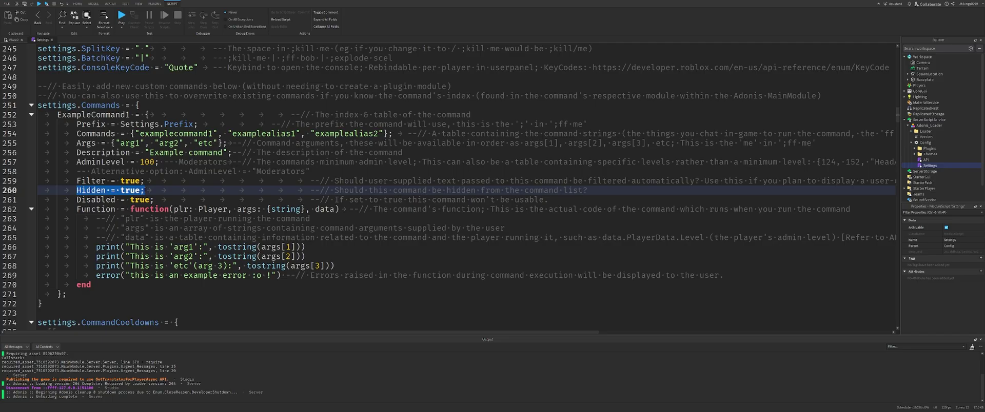
left_click_drag(77, 200, 154, 200)
left_click_drag(83, 209, 339, 210)
double_click(212, 210)
double_click(246, 209)
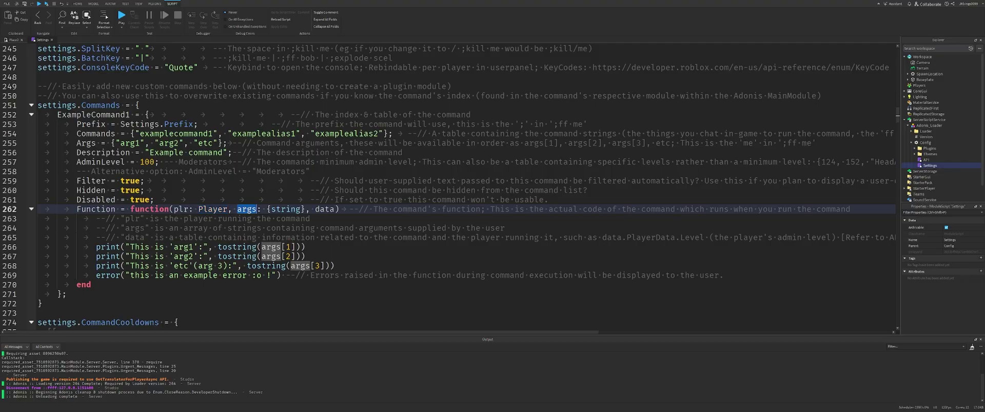
double_click(286, 209)
scroll(141, 255, "up", 3)
scroll(141, 255, "down", 3)
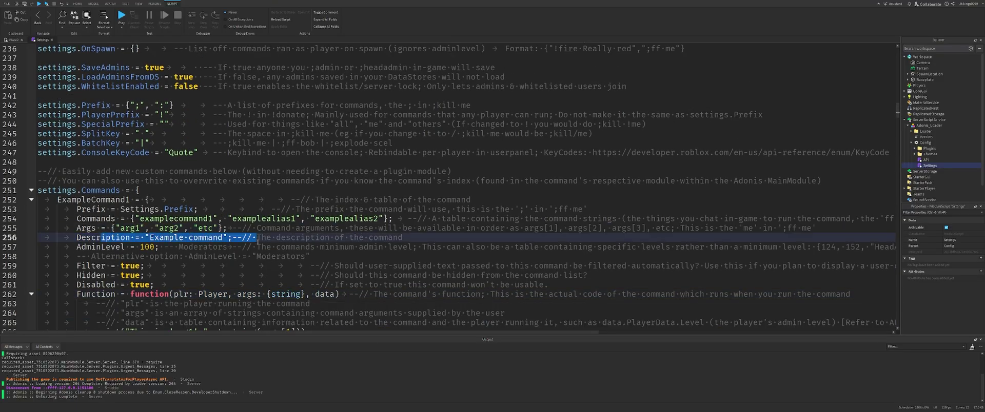
left_click_drag(76, 246, 626, 290)
scroll(623, 273, "down", 5)
left_click(64, 201)
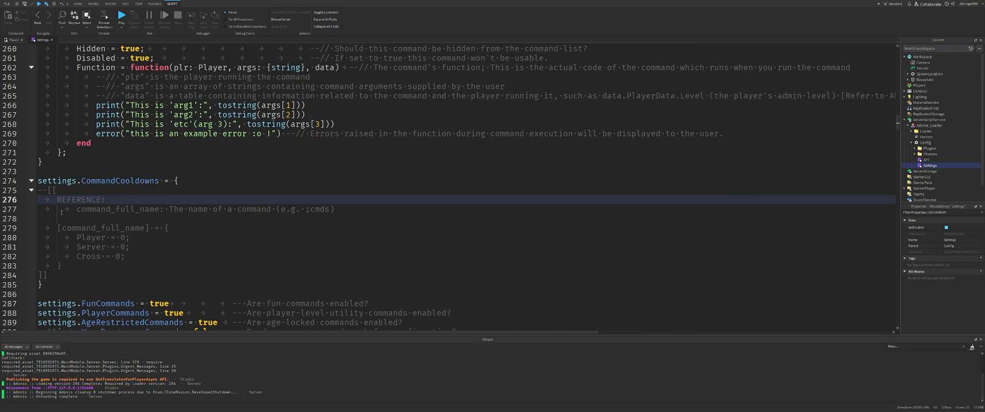
left_click_drag(58, 209, 205, 294)
left_click(197, 294)
left_click(128, 221)
scroll(182, 191, "down", 4)
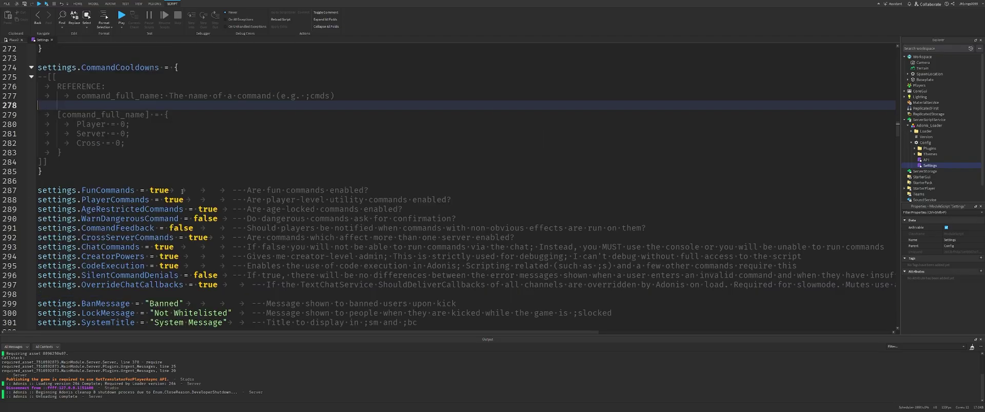
left_click_drag(459, 186, 642, 295)
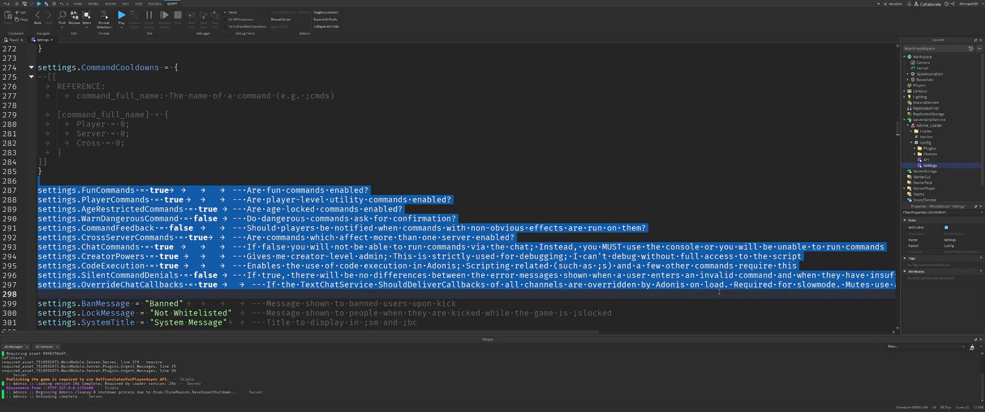
left_click(642, 295)
scroll(448, 191, "down", 2)
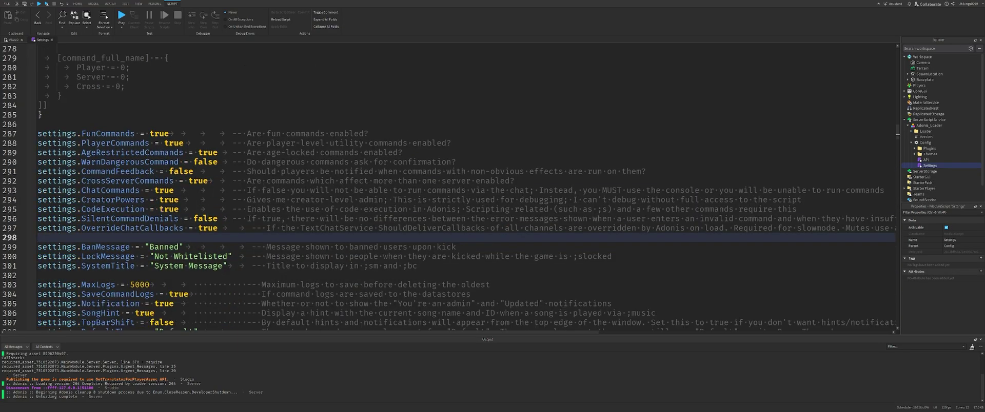
double_click(164, 247)
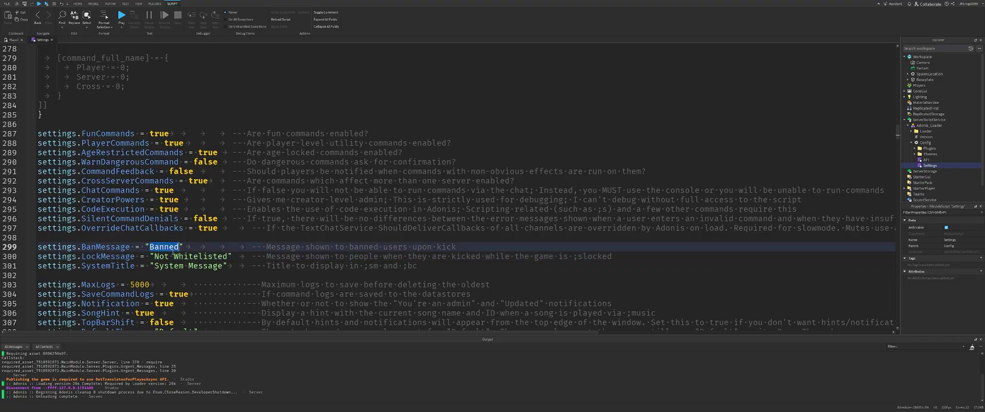
double_click(119, 256)
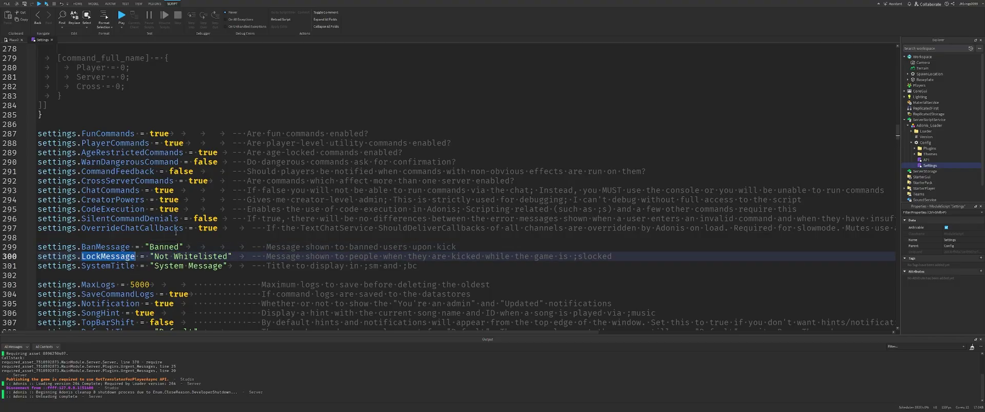
left_click(250, 266)
scroll(199, 257, "down", 2)
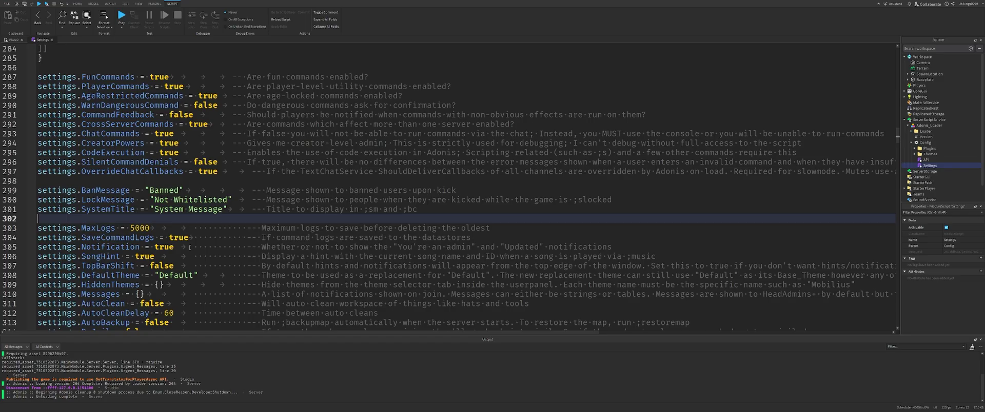
scroll(166, 220, "down", 2)
left_click(145, 192)
key("Down")
key("Down")
key("Down")
key("Down")
key("Down")
key("Down")
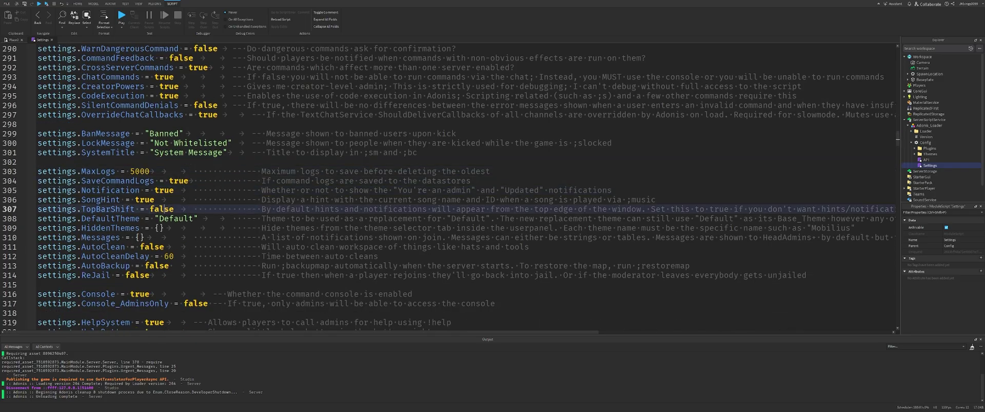
key("Down")
key("Down")
key("ctrl+shift+Right")
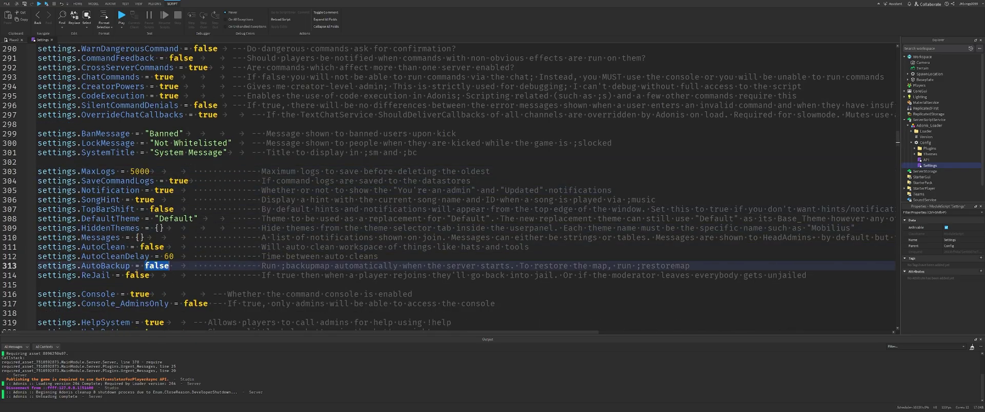
key("Down")
key("ctrl+shift+Right")
scroll(194, 290, "down", 1)
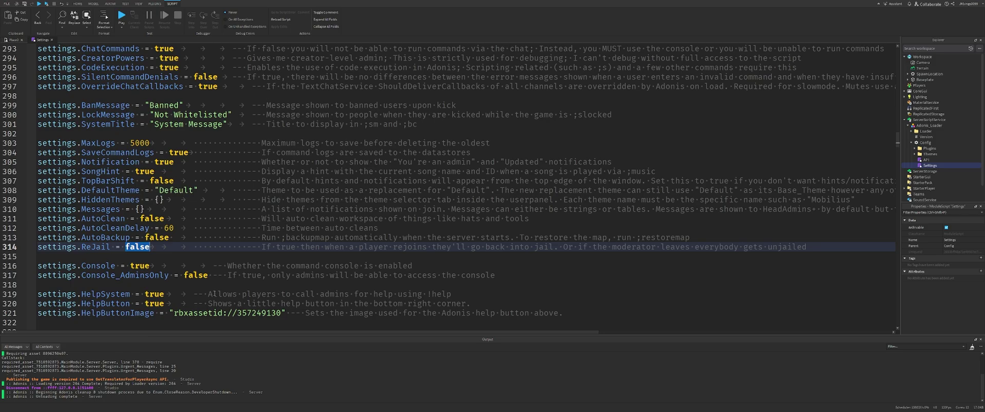
scroll(197, 280, "down", 2)
left_click_drag(37, 238, 318, 237)
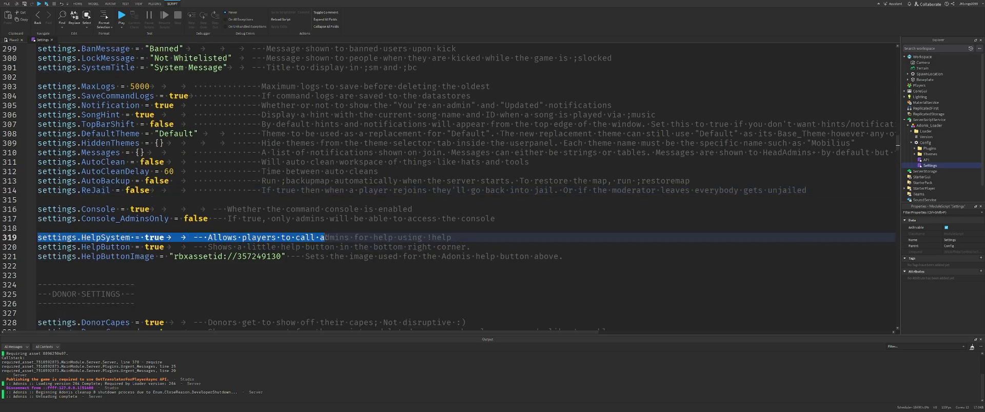
Set settings.HelpSystem to false, keep HelpButton true, and start a playtest.
left_click(232, 231)
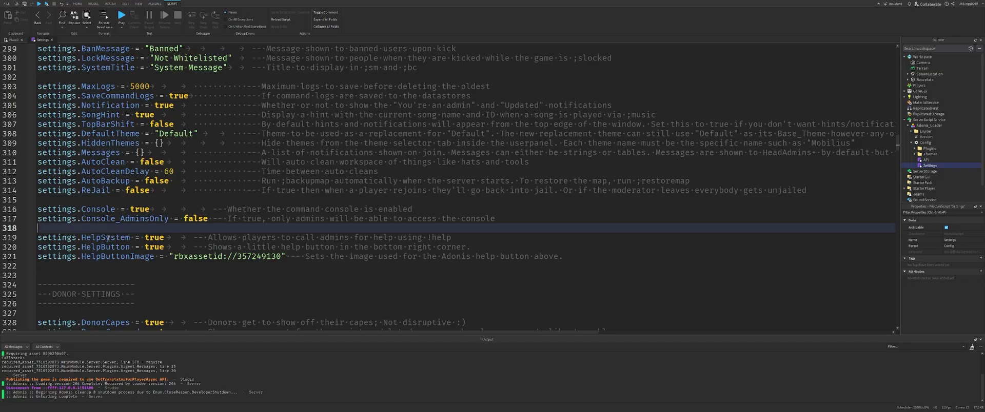
double_click(154, 238)
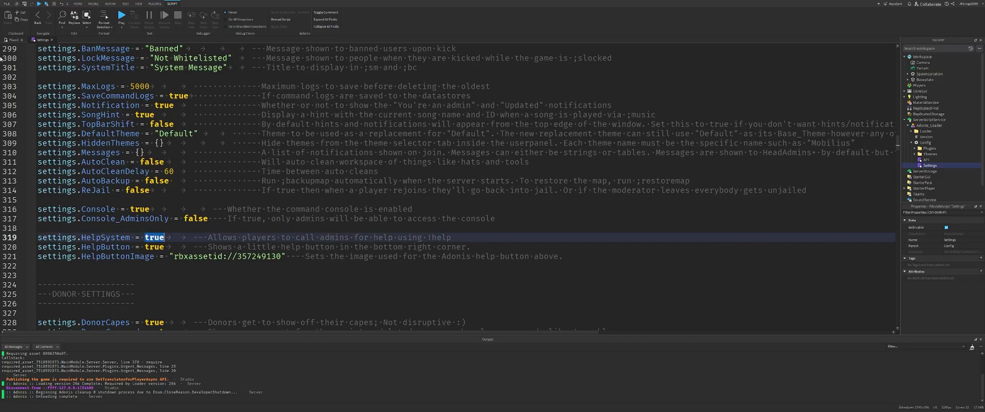
type("false")
left_click(138, 247)
double_click(154, 247)
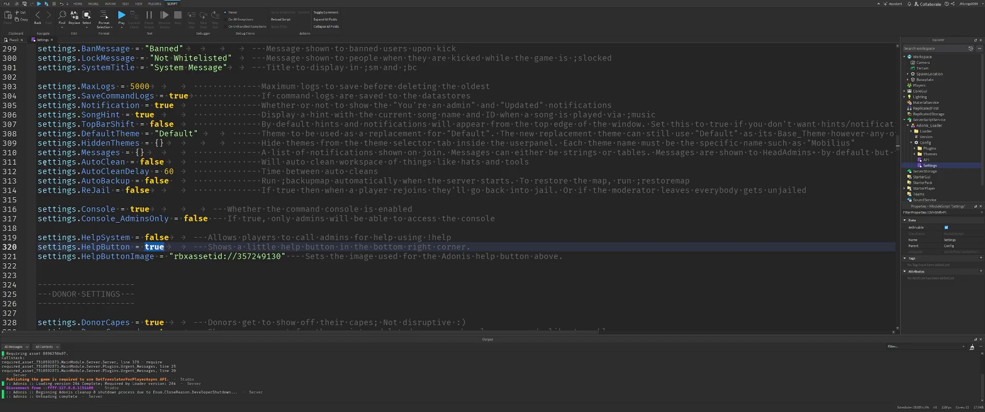
type("false")
key("ctrl+shift+Left")
type("tru")
left_click(121, 16)
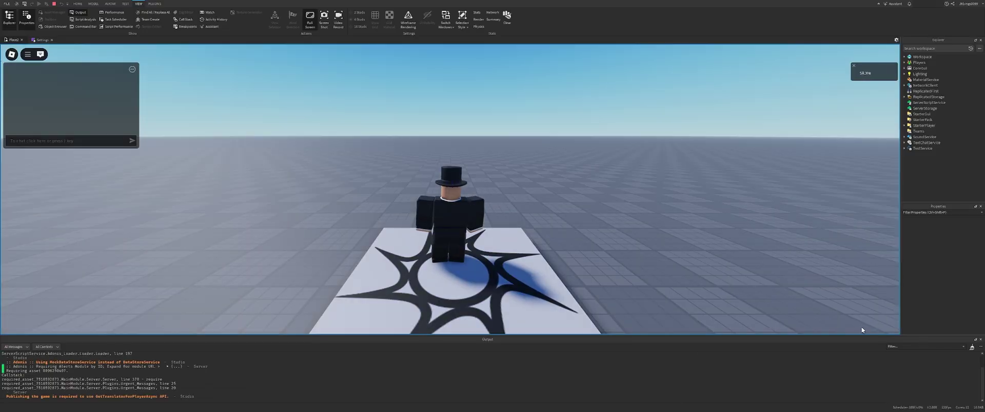
Check that the ? help button opens the Adonis panel, then stop the playtest.
left_click(891, 328)
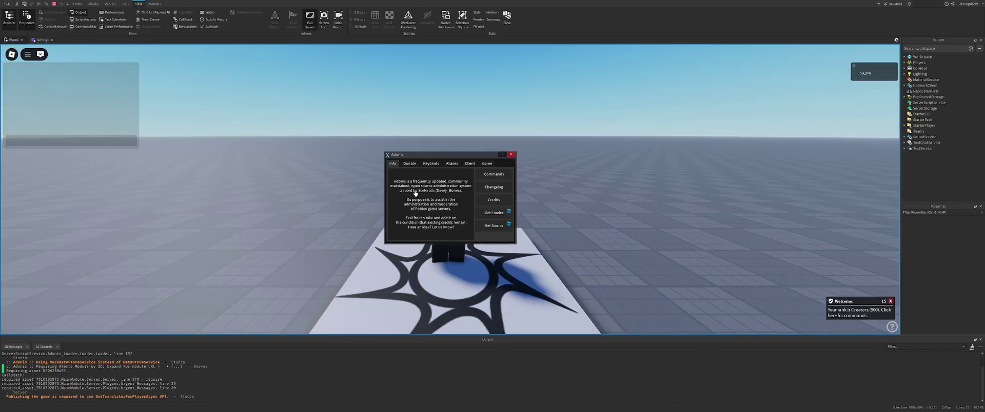
left_click(511, 108)
key("shift+F5")
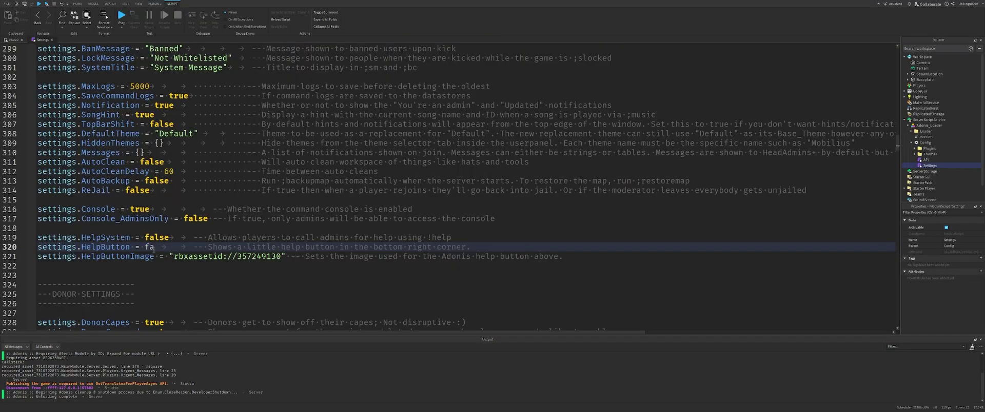
Replay with HelpButton set to false to confirm the button is gone, then stop.
key("F5")
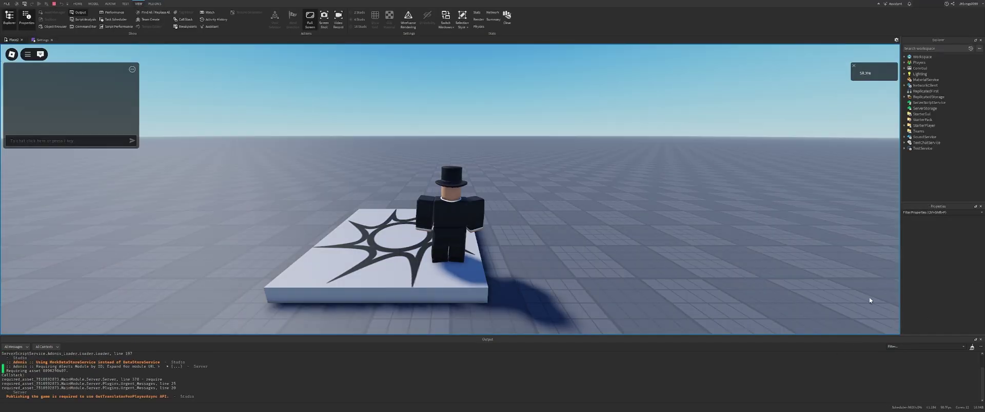
right_click_drag(716, 301, 714, 302)
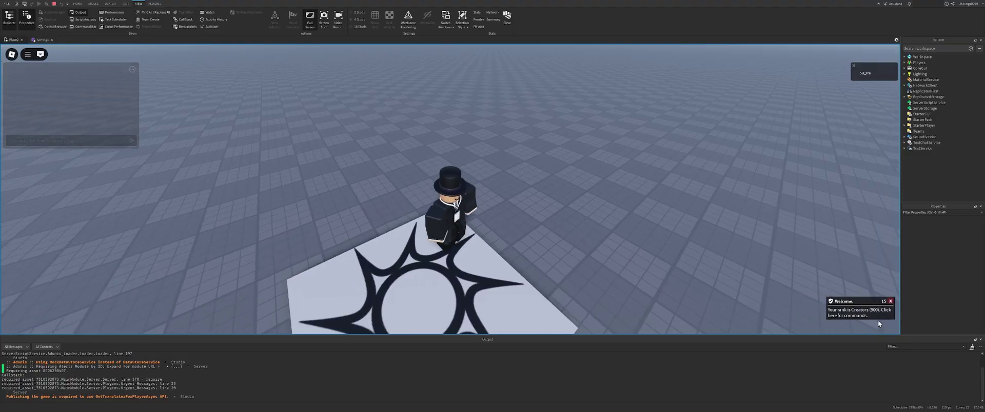
key("shift+F5")
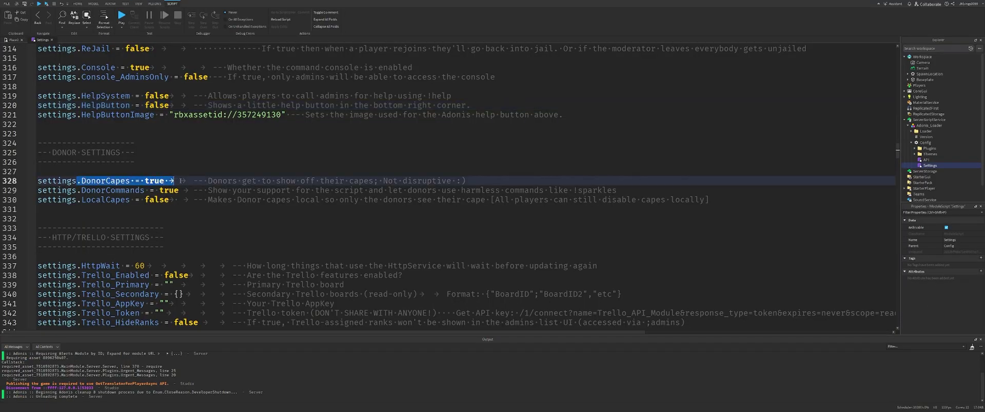
Set DonorCapes to false and check the !donate panel in a playtest.
double_click(154, 181)
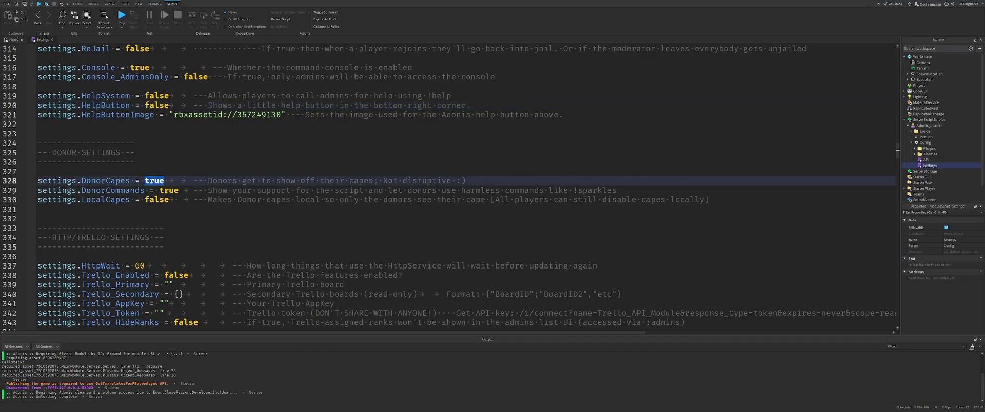
type("false")
key("F5")
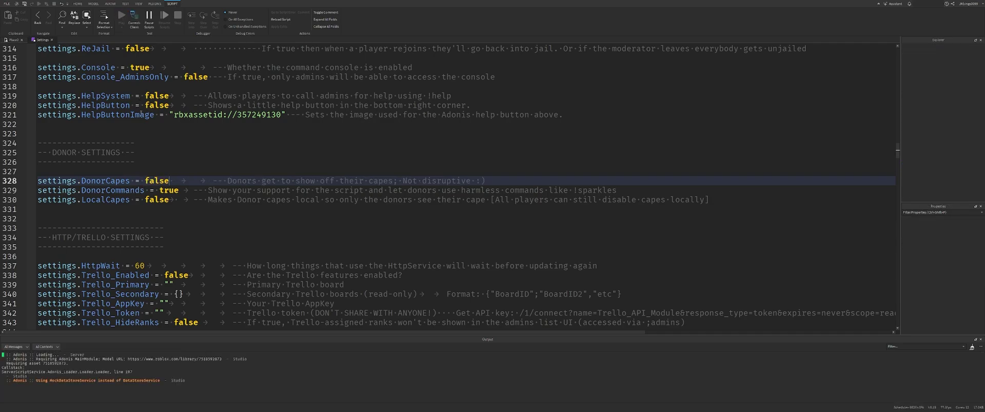
type("!donate")
key("Return")
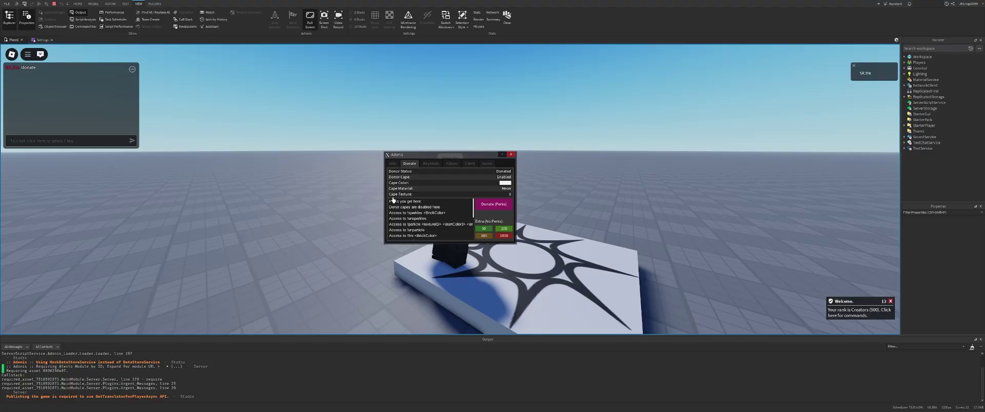
key("s")
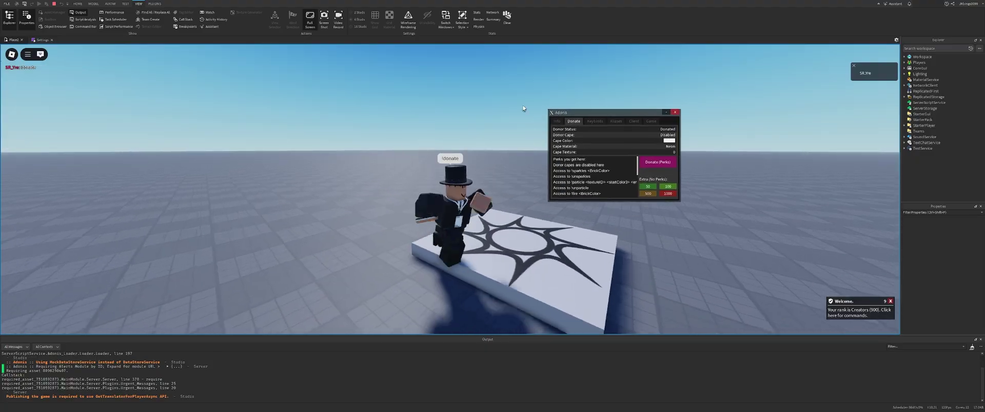
key("a")
key("s")
left_click(675, 112)
key("shift+F5")
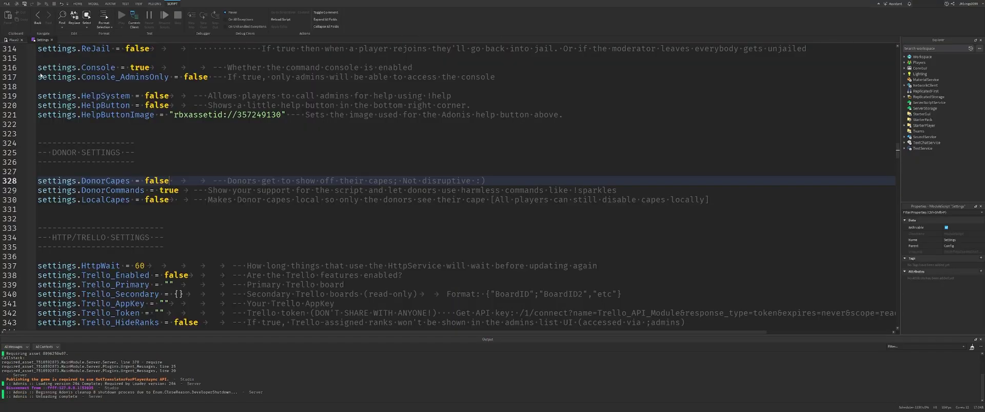
Set DonorCapes and DonorCommands to false and LocalCapes to true, then start a playtest.
double_click(156, 180)
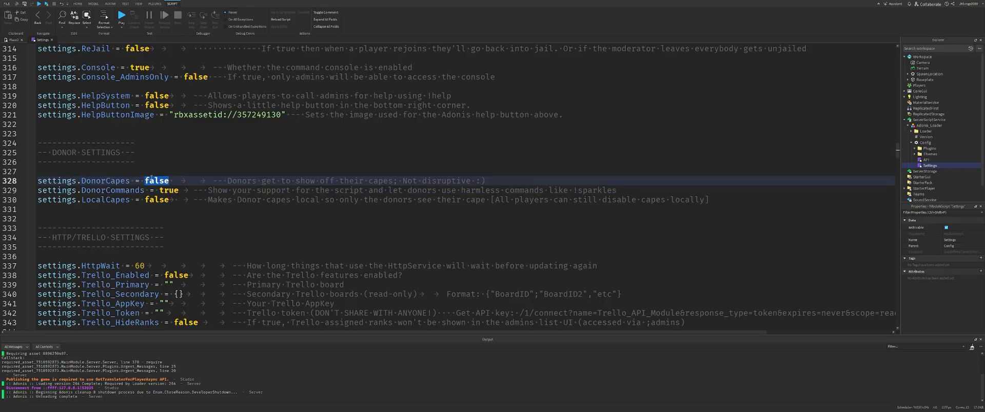
type("true")
double_click(156, 199)
type("tr")
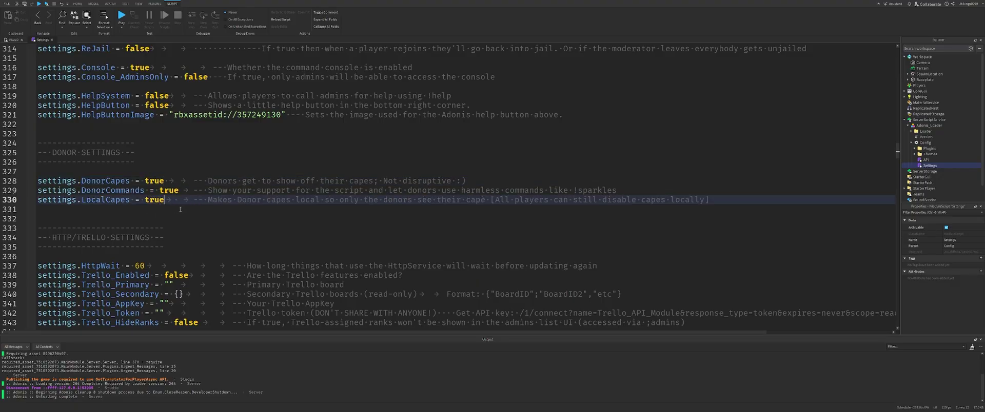
double_click(151, 179)
type("false")
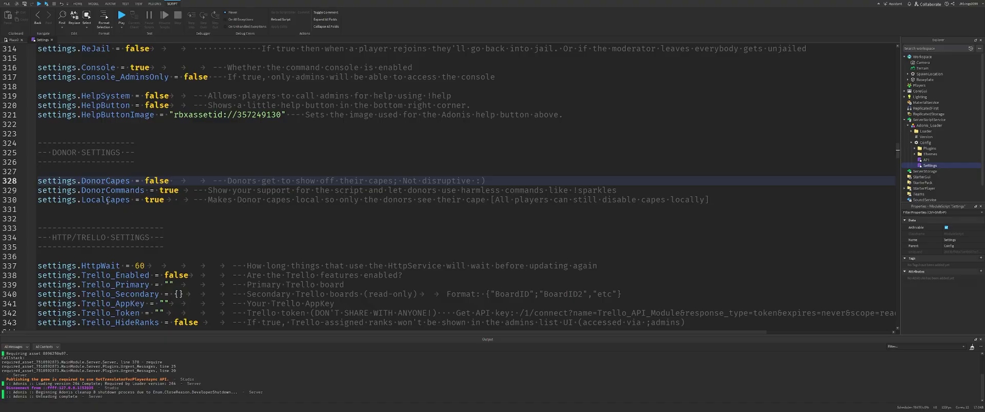
left_click(107, 200)
double_click(168, 190)
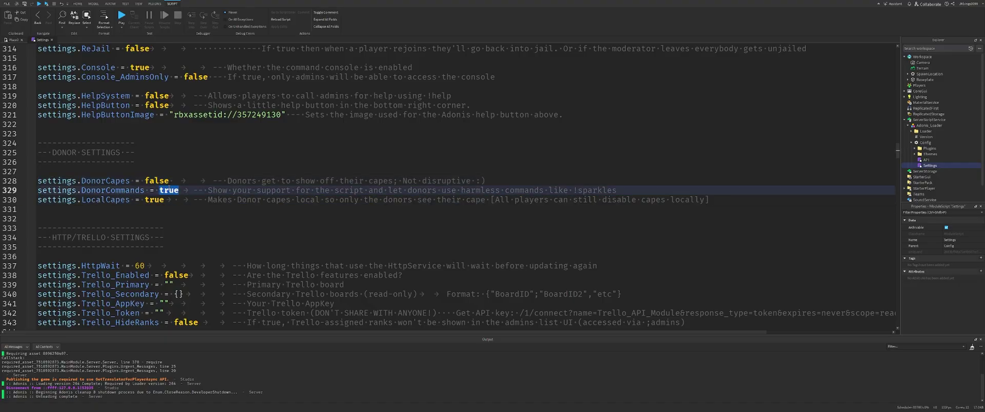
type("false")
left_click(121, 16)
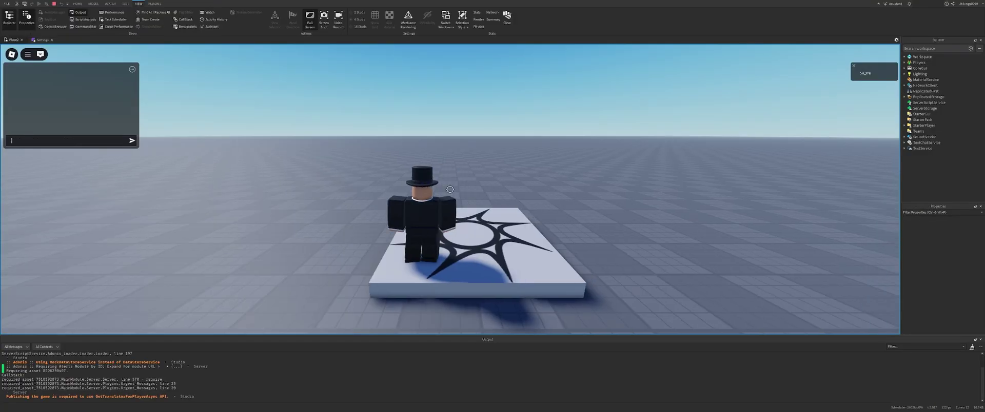
Open the donor panel with !donate and browse its Client, Info, Keybinds and Donate pages.
type("!donate")
key("Return")
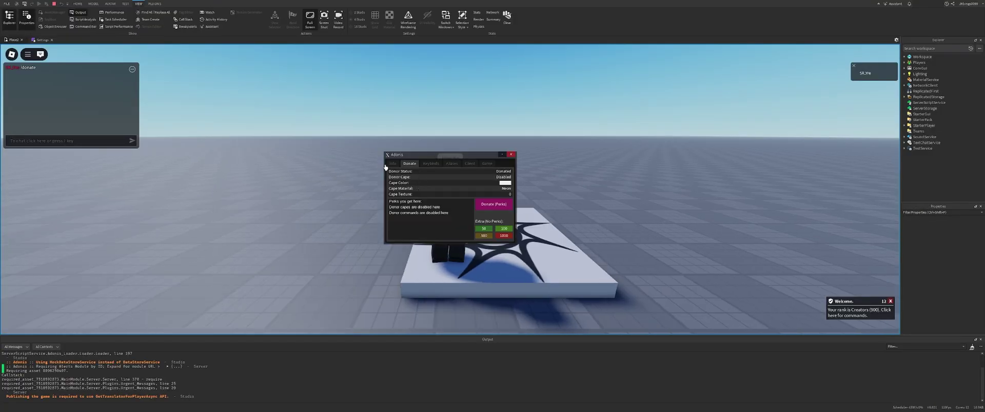
left_click(469, 164)
left_click_drag(456, 155, 358, 156)
left_click(297, 166)
left_click(322, 166)
left_click(295, 165)
left_click(326, 166)
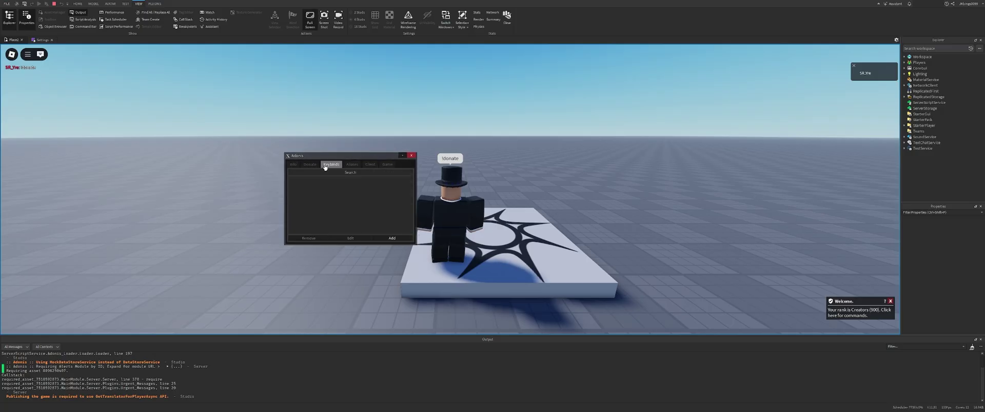
left_click(310, 165)
left_click(410, 156)
key("a")
Run !fire from the Adonis command bar, close the Commands list, and stop the playtest.
key("apostrophe")
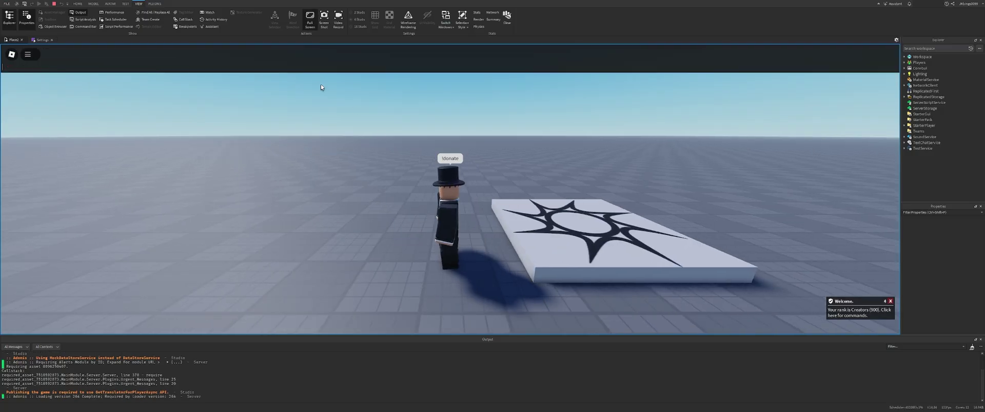
type("!fire re")
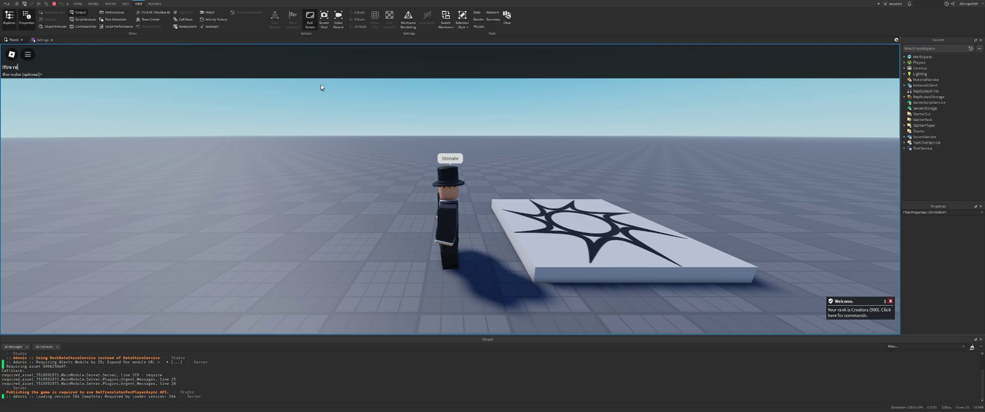
key("Return")
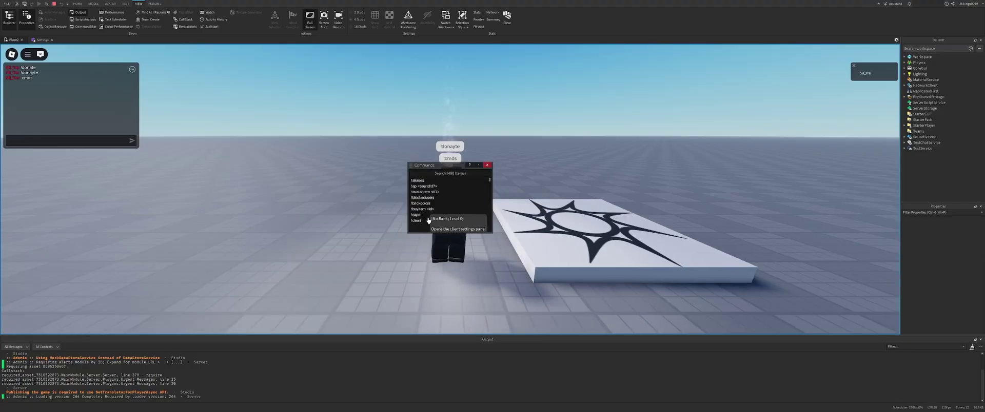
left_click_drag(490, 181, 485, 191)
left_click(487, 164)
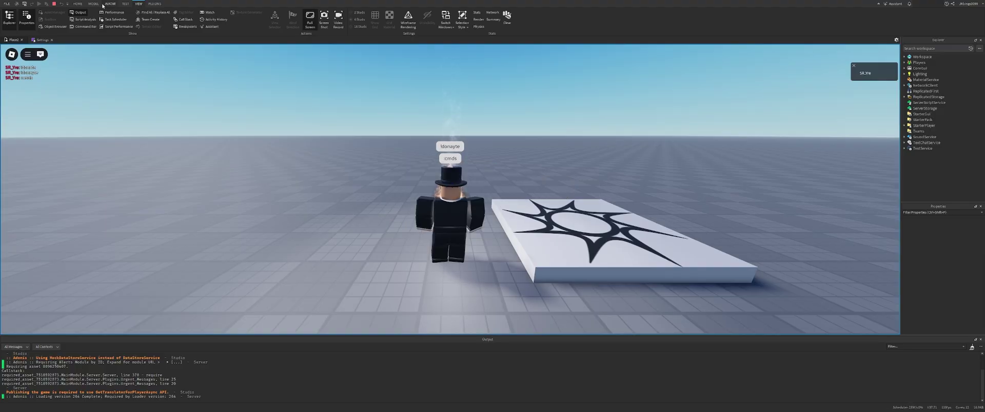
left_click(43, 40)
key("shift+F5")
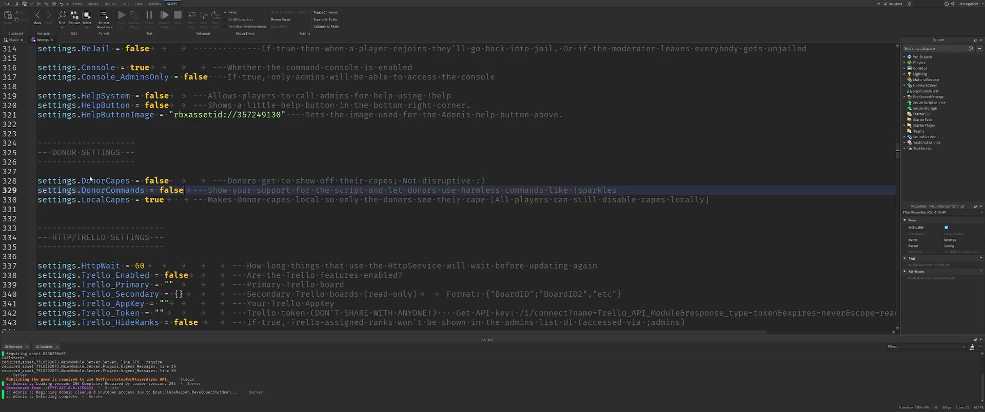
scroll(91, 180, "down", 5)
left_click_drag(166, 105, 39, 78)
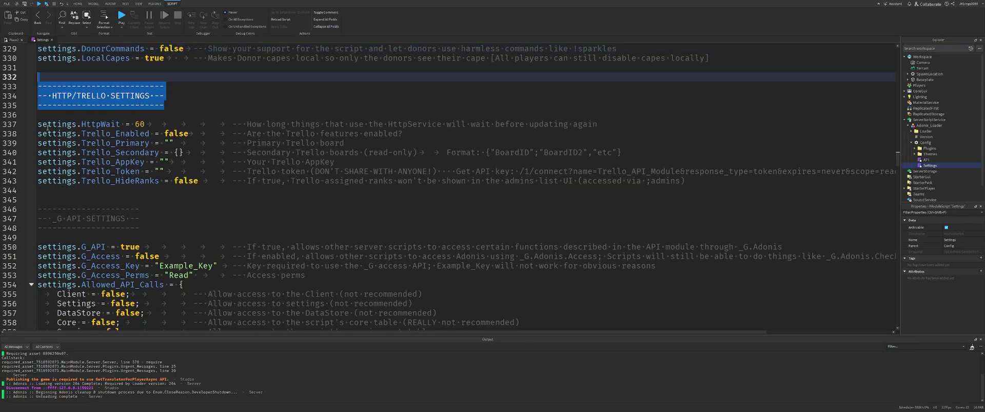
left_click_drag(141, 228, 38, 209)
scroll(141, 199, "down", 4)
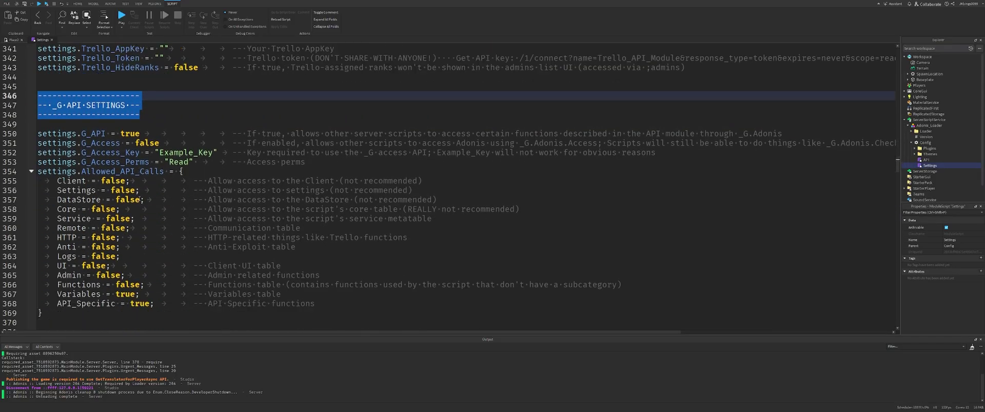
scroll(141, 199, "down", 4)
scroll(126, 192, "up", 2)
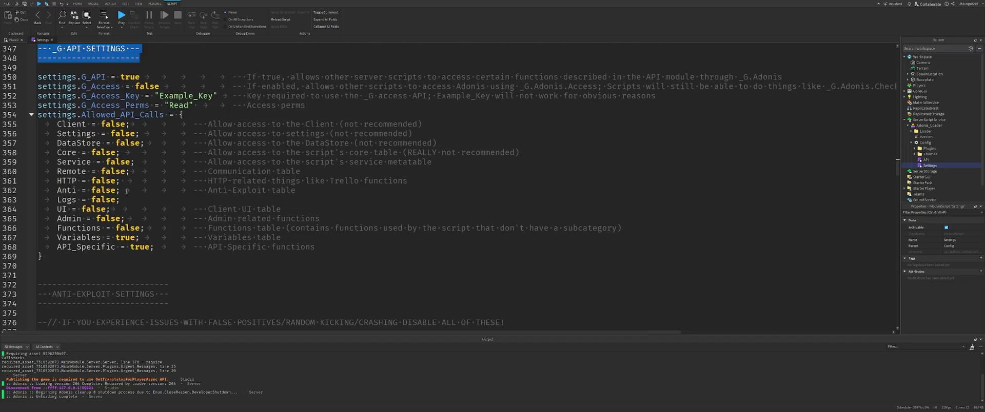
scroll(107, 210, "up", 7)
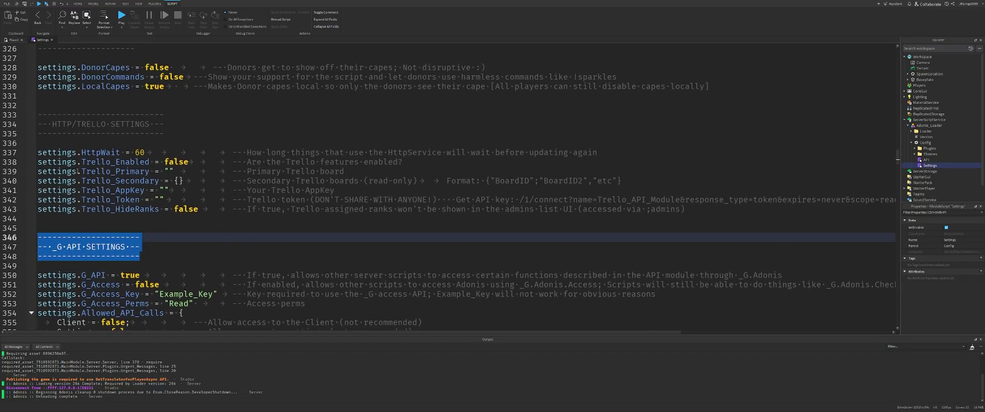
scroll(78, 171, "down", 12)
left_click_drag(43, 143, 260, 157)
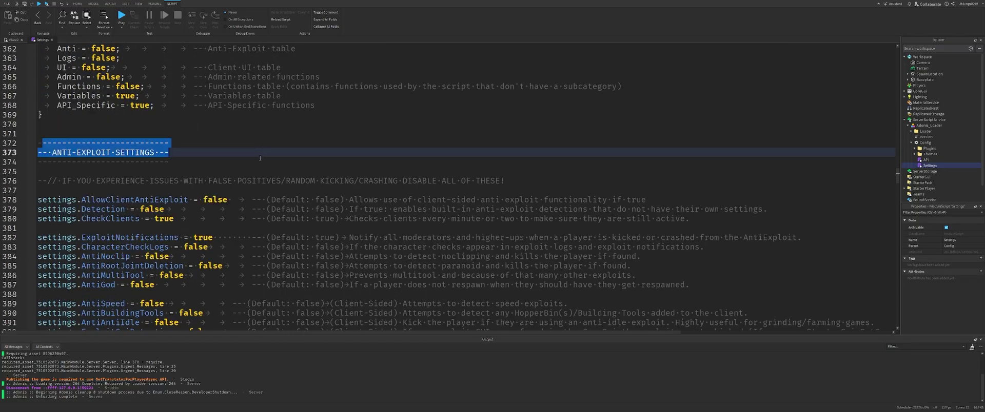
left_click(260, 159)
scroll(123, 169, "down", 1)
left_click_drag(96, 172, 762, 185)
left_click(761, 186)
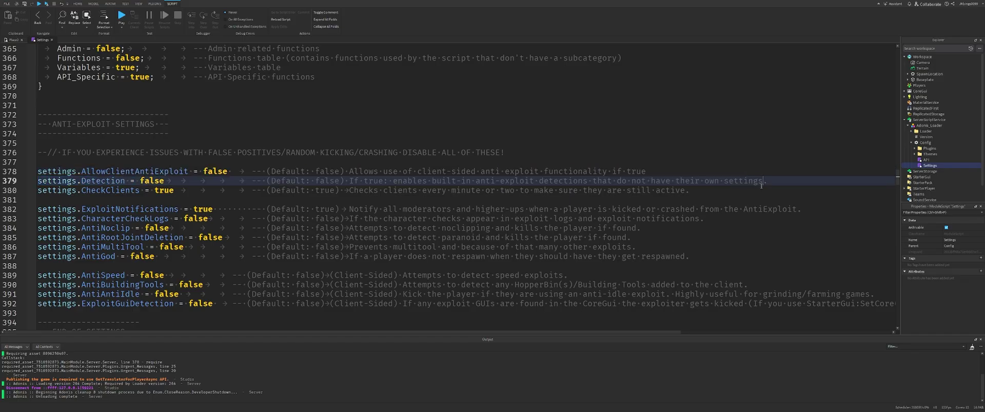
scroll(205, 269, "down", 2)
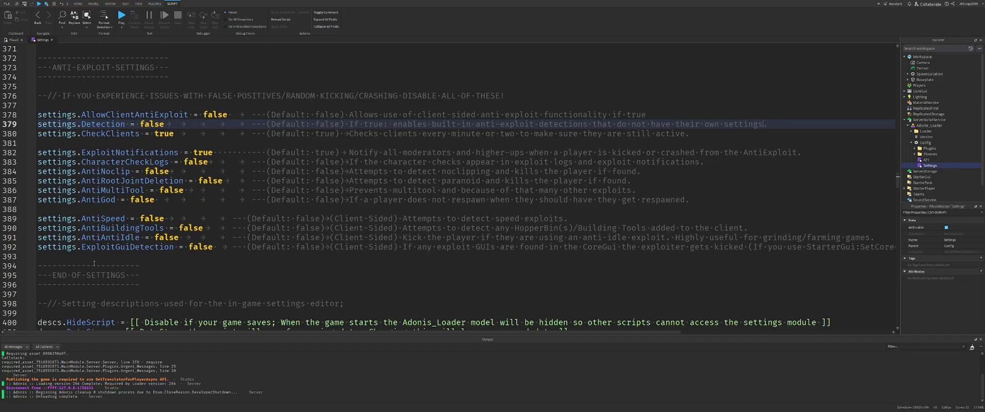
scroll(302, 273, "down", 2)
left_click_drag(751, 194, 154, 87)
left_click(189, 124)
scroll(281, 204, "up", 3)
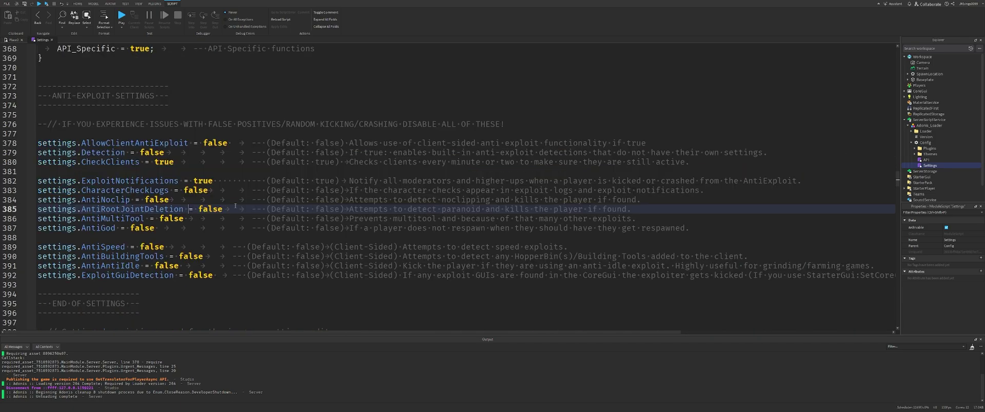
scroll(100, 120, "down", 7)
left_click_drag(261, 134, 257, 134)
left_click(23, 137)
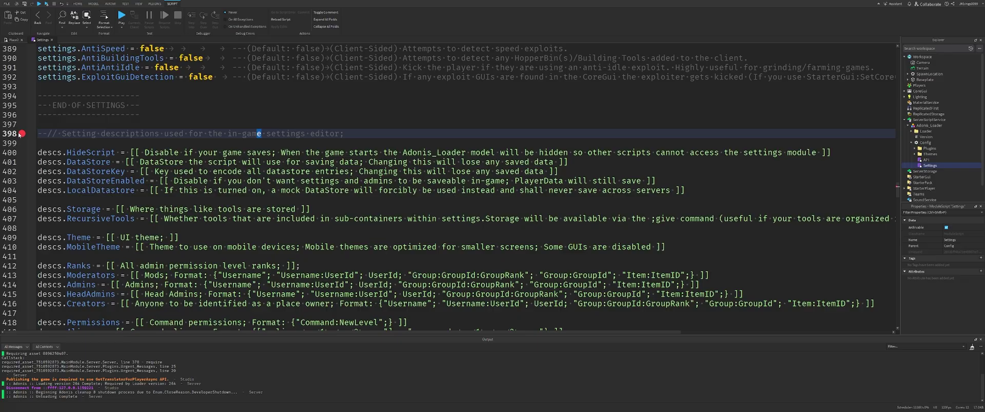
left_click(19, 134)
left_click(22, 135)
left_click_drag(66, 134, 512, 140)
Scroll through the descs and order tables, collapsing and re-expanding the order block.
left_click(512, 140)
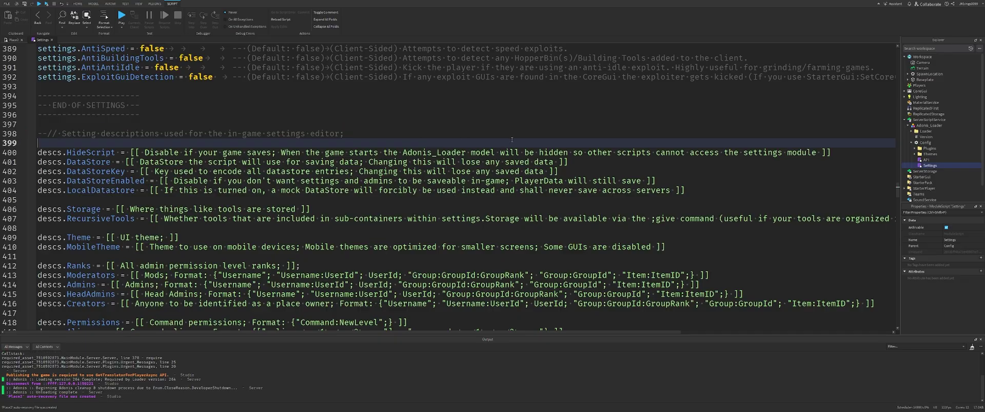
scroll(512, 140, "down", 20)
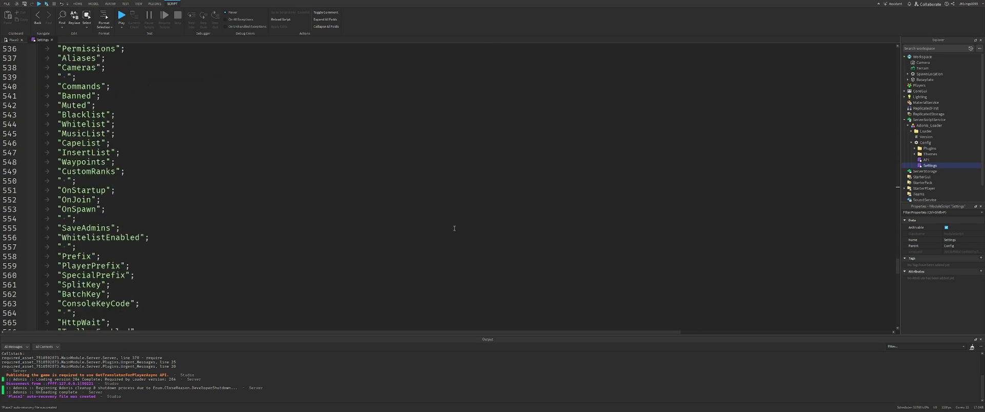
scroll(453, 228, "down", 10)
scroll(156, 218, "up", 20)
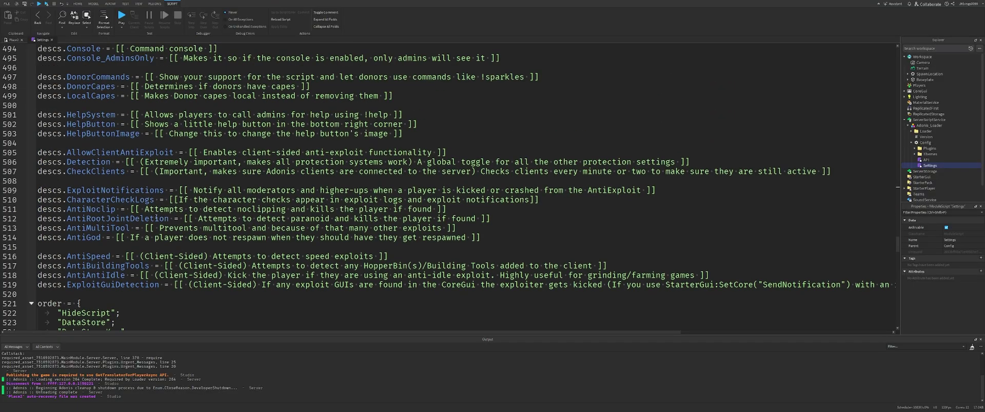
scroll(156, 217, "down", 4)
left_click(32, 190)
left_click(32, 190)
Scroll back up, close the Settings script, and fly the camera forward over the baseplate.
scroll(108, 189, "down", 20)
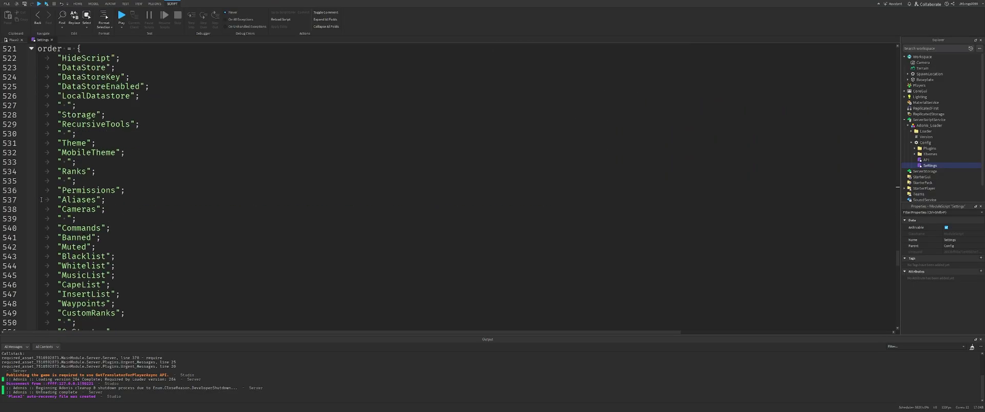
scroll(109, 189, "down", 20)
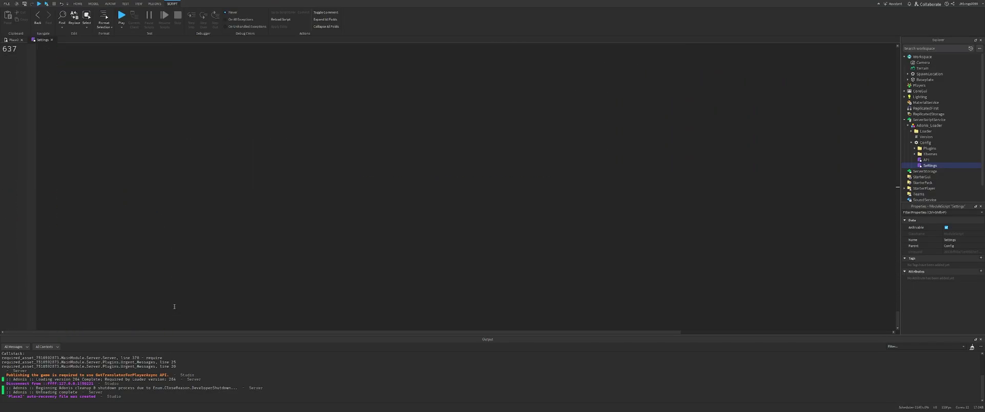
scroll(181, 275, "up", 20)
scroll(181, 275, "up", 20)
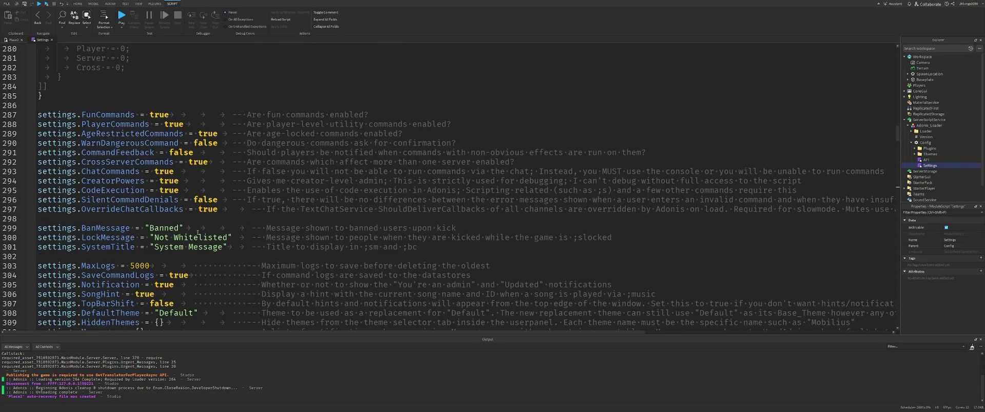
scroll(198, 232, "up", 20)
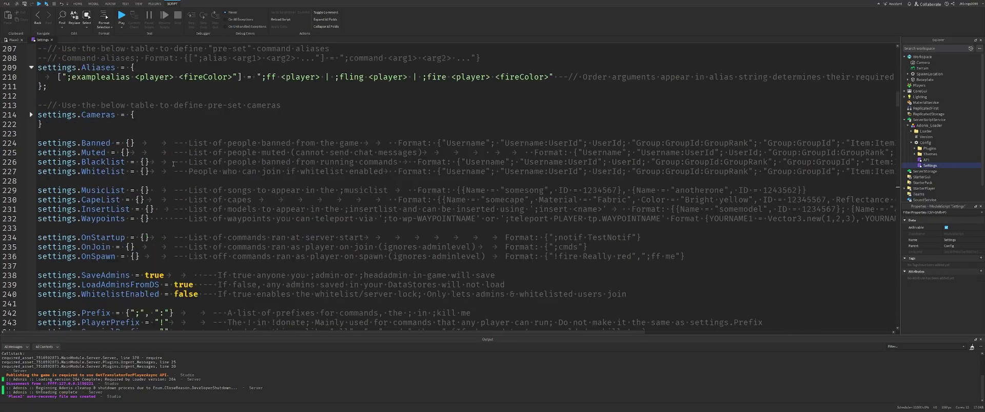
scroll(162, 152, "up", 12)
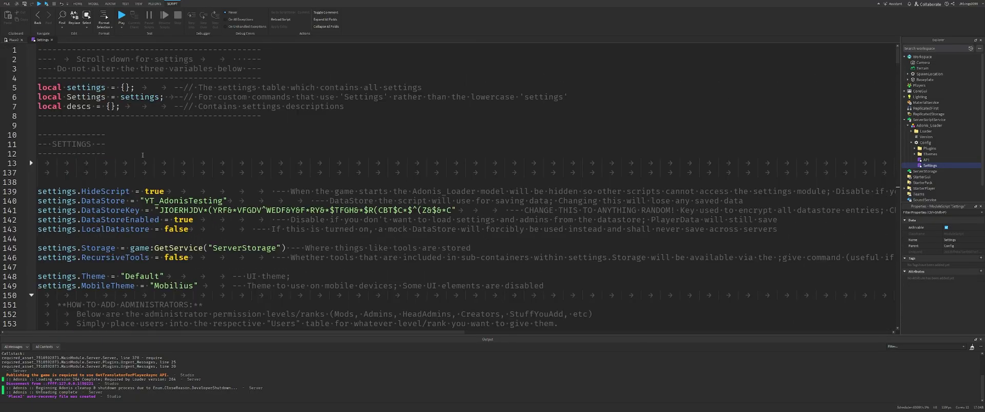
left_click(51, 40)
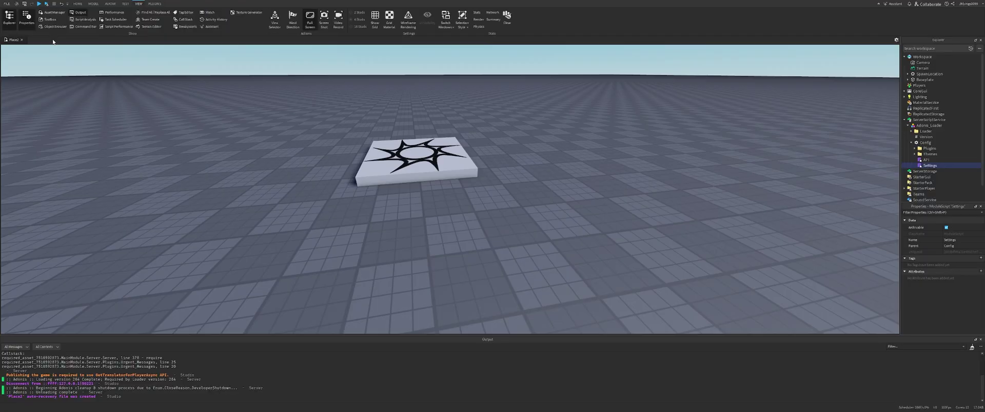
key("w")
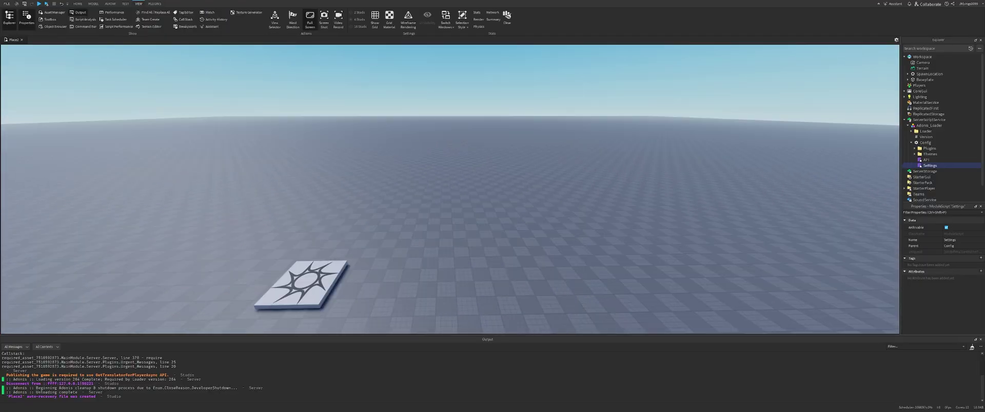